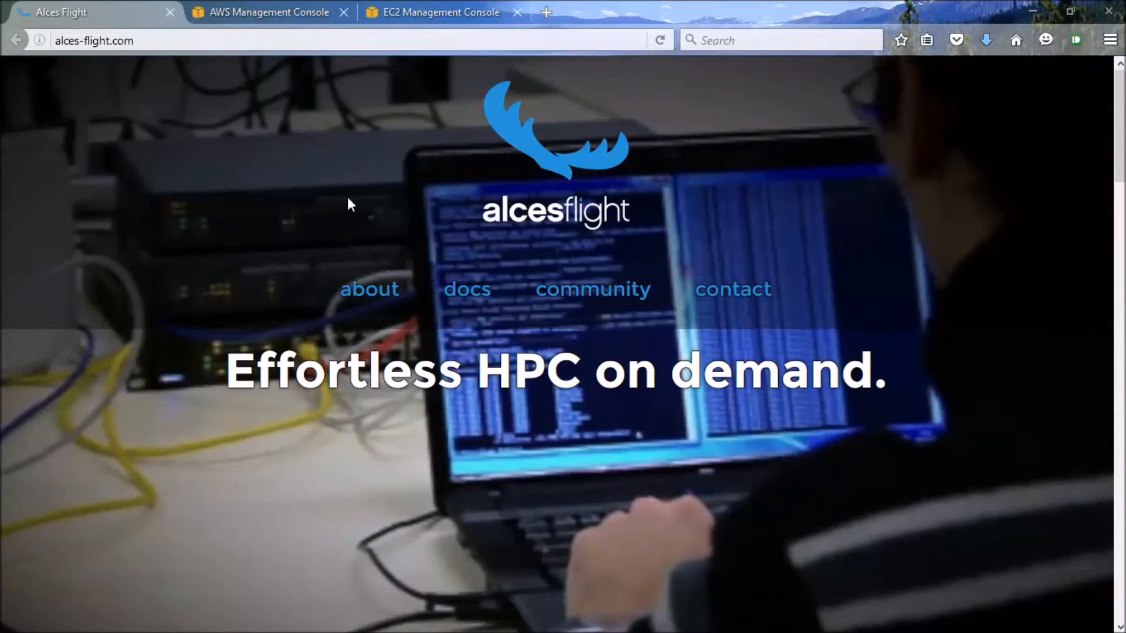
# Open CloudFormation in the AWS Management Console and start creating a new stack
pyautogui.click(283, 11)
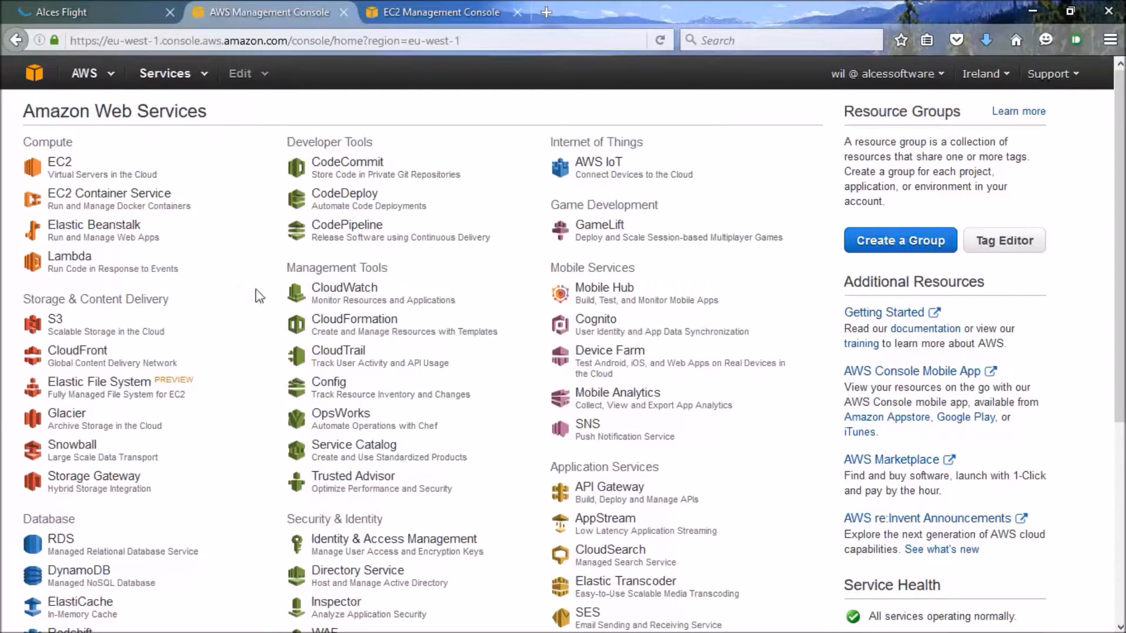
pyautogui.click(384, 330)
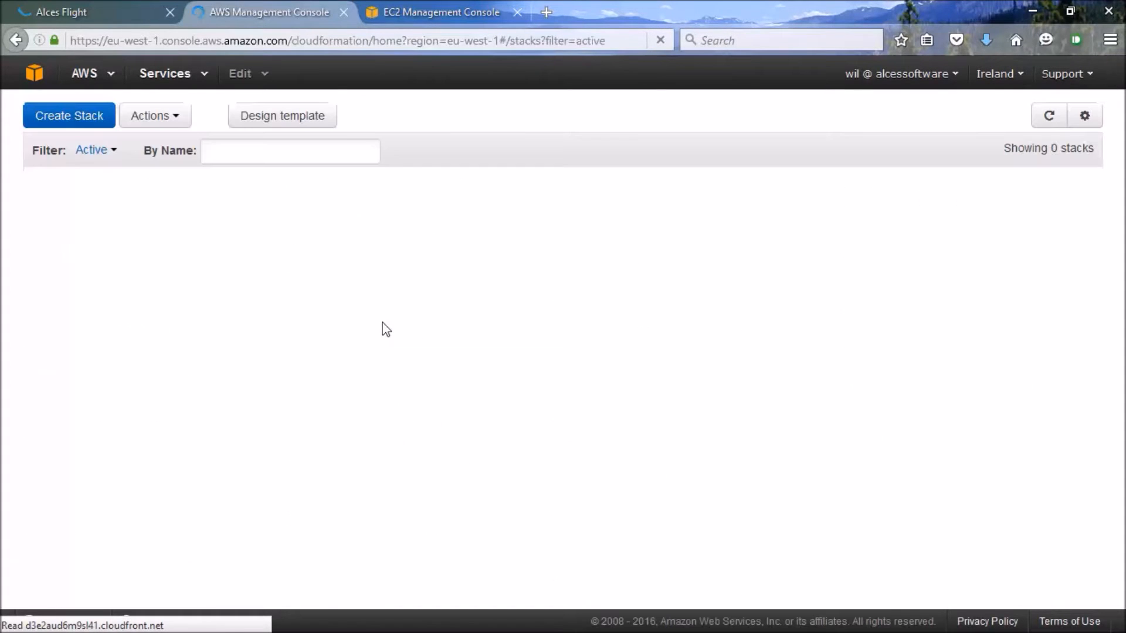
pyautogui.click(94, 117)
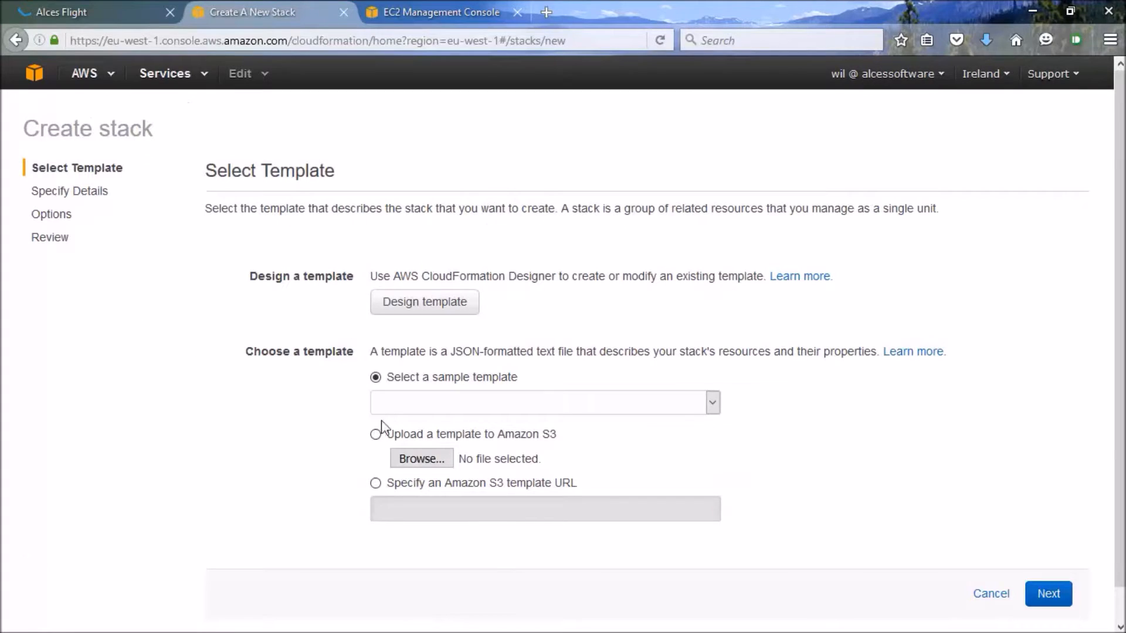
# Choose to upload a template to Amazon S3, select x-node-gpu-onSSD.json from the Desktop and continue to the stack details
pyautogui.click(375, 436)
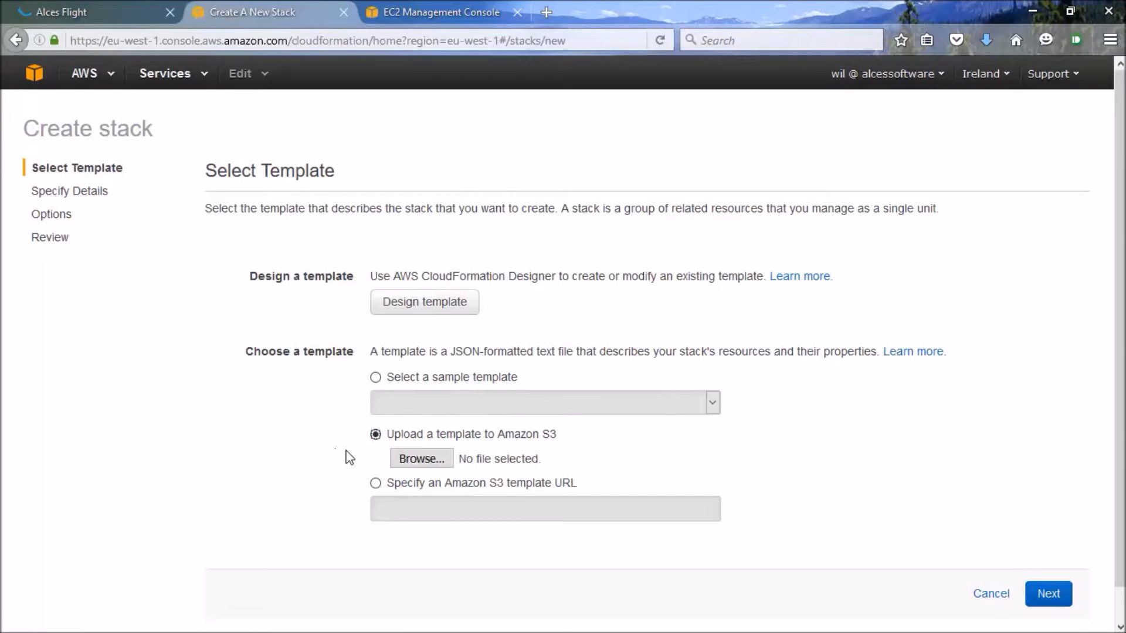
pyautogui.click(415, 458)
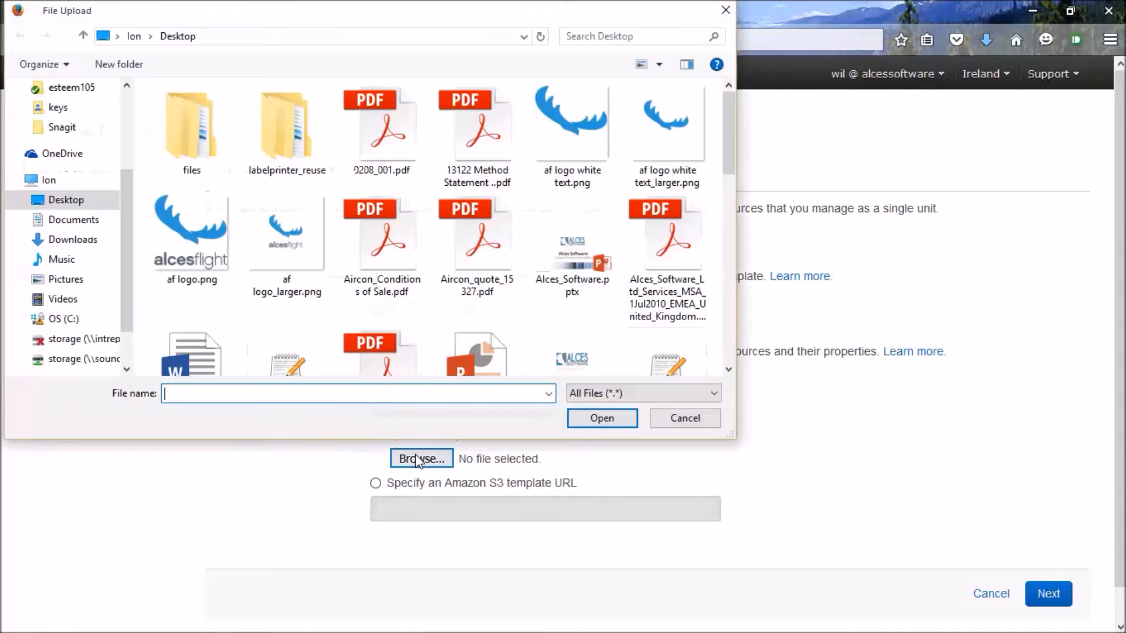
pyautogui.write('x')
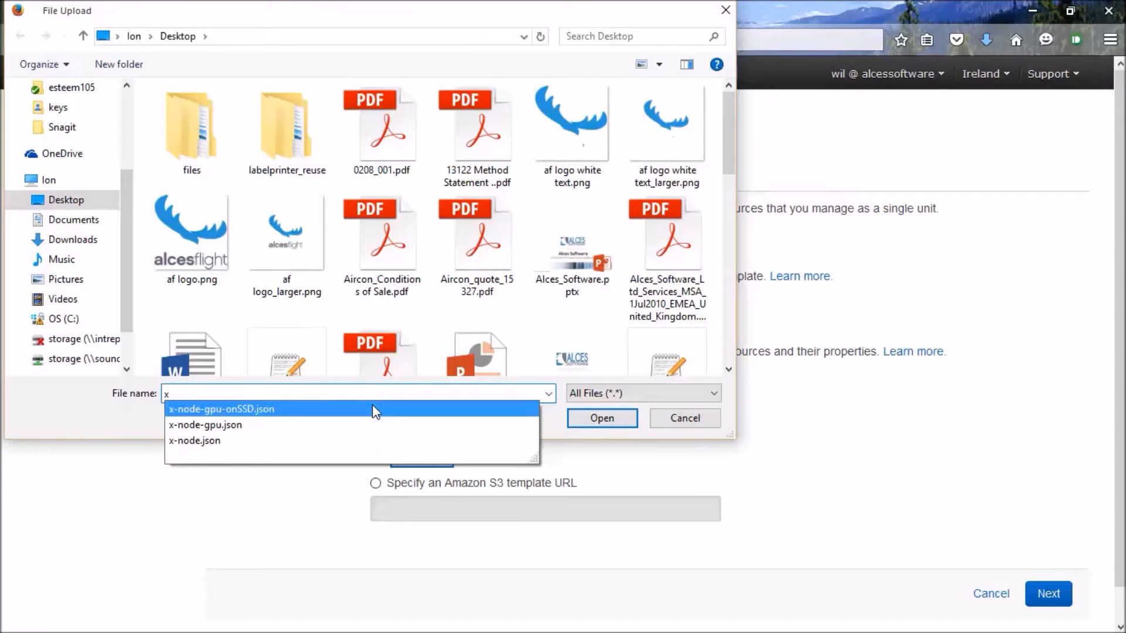
pyautogui.click(375, 408)
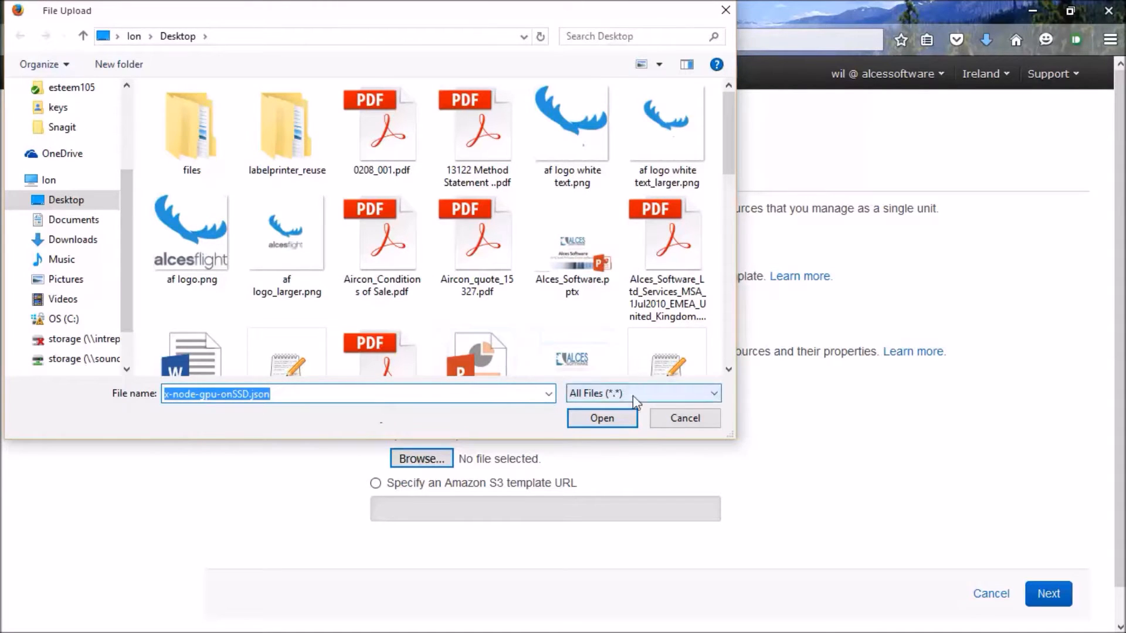
pyautogui.click(602, 419)
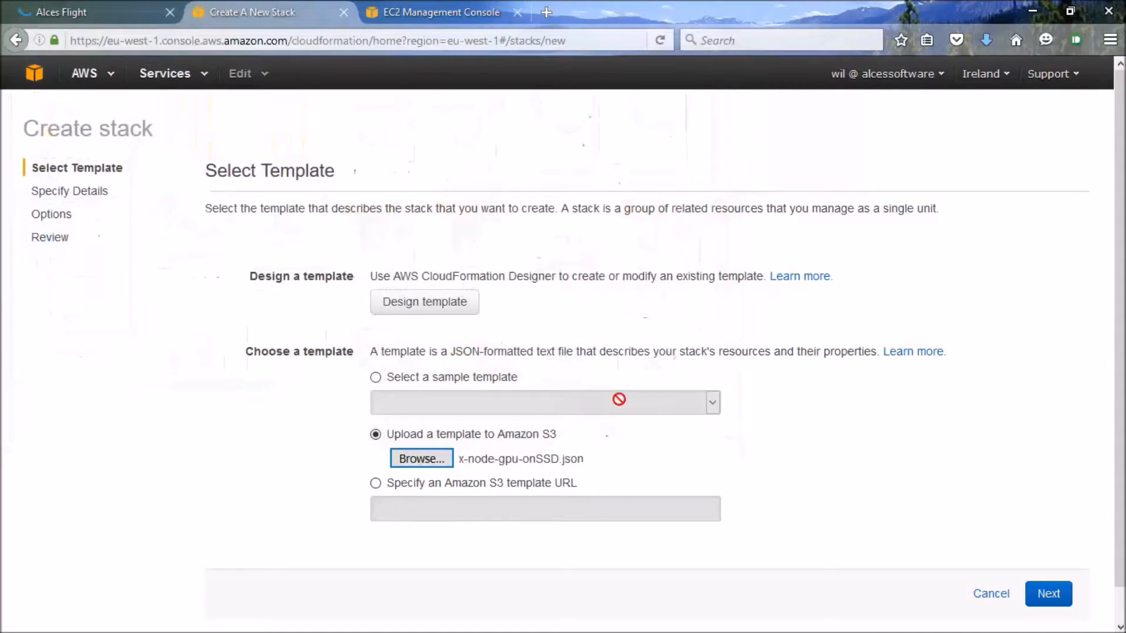
pyautogui.click(1044, 595)
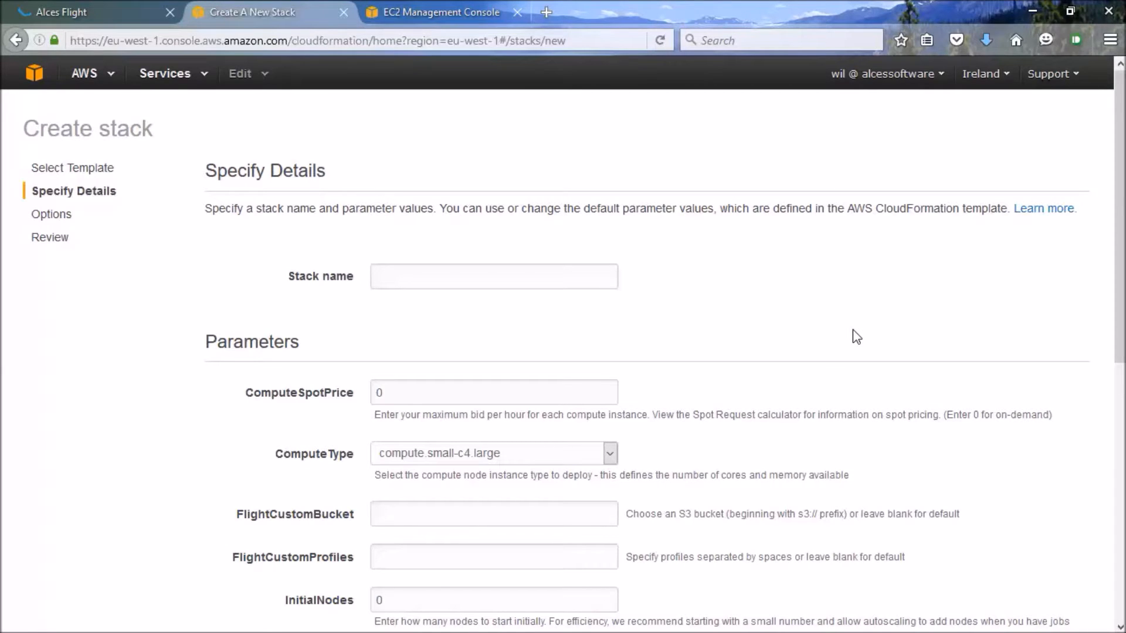
# Name the stack scooby
pyautogui.click(445, 269)
pyautogui.write('scooby')
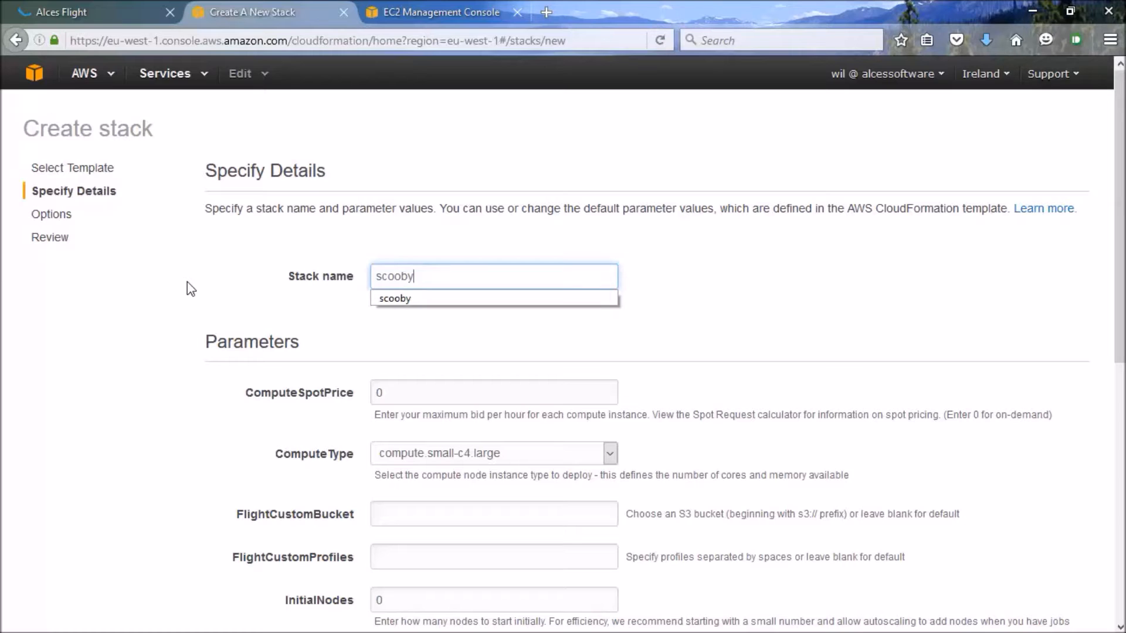
pyautogui.click(188, 281)
# Set the compute spot price to 0.95 and the compute type to compute.dedicated-c4.8xlarge
pyautogui.scroll(-3, 490, 363)
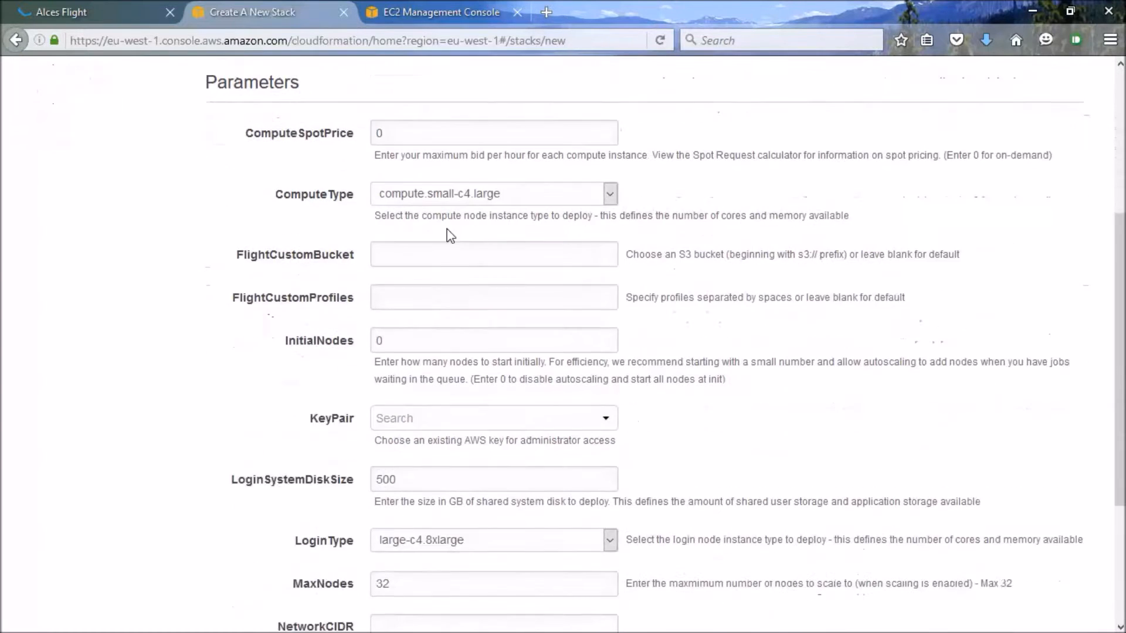
pyautogui.scroll(-1, 451, 300)
pyautogui.click(453, 109)
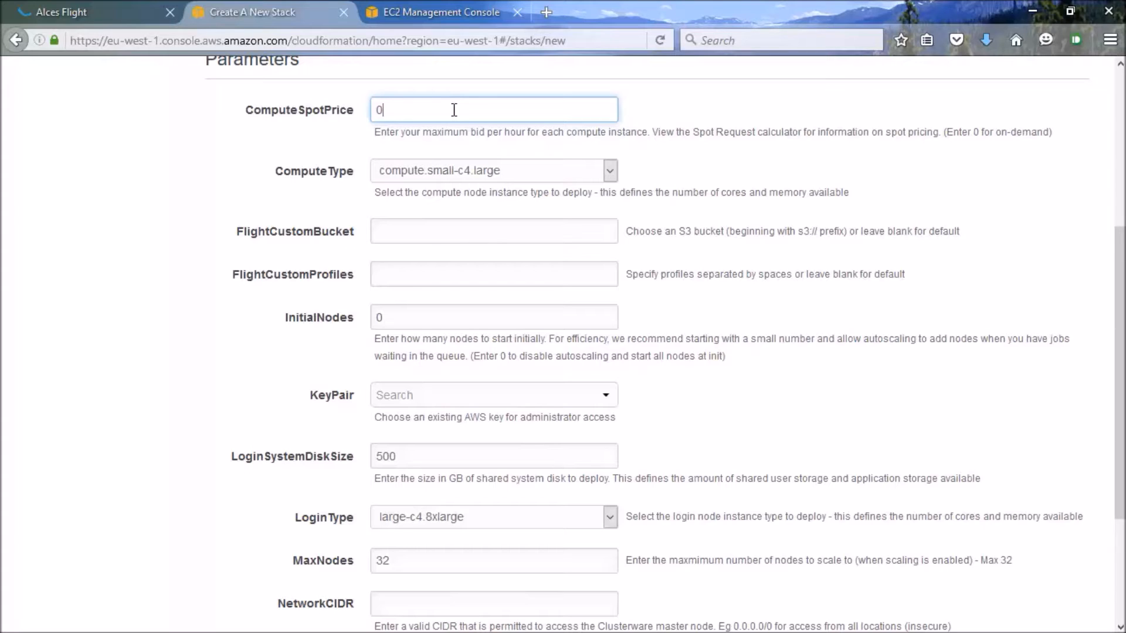
pyautogui.write('.')
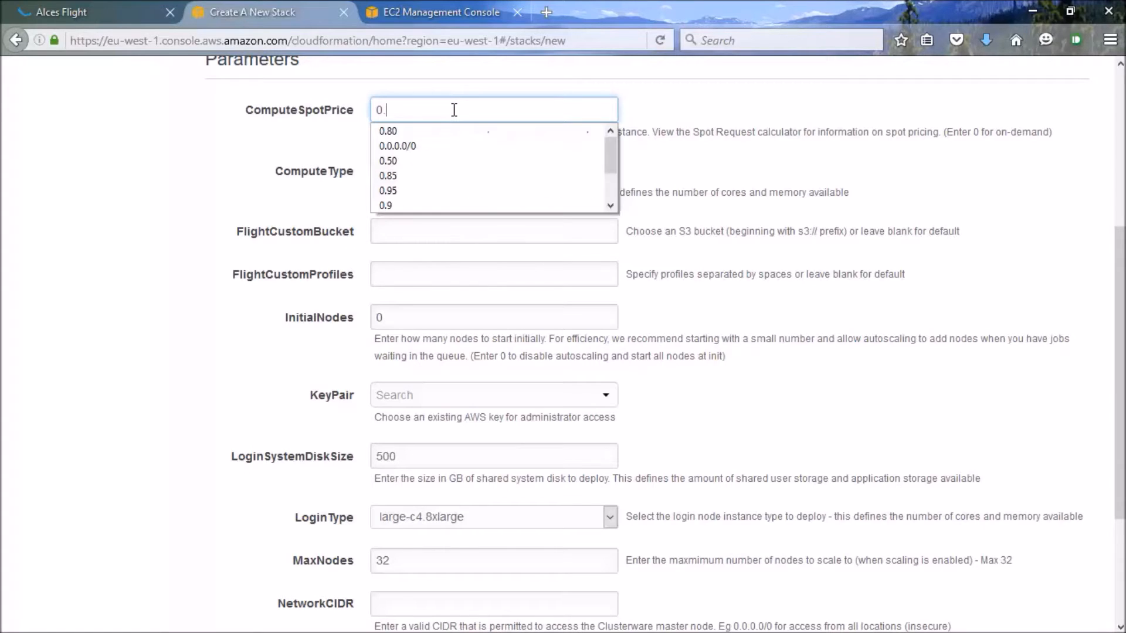
pyautogui.write('95')
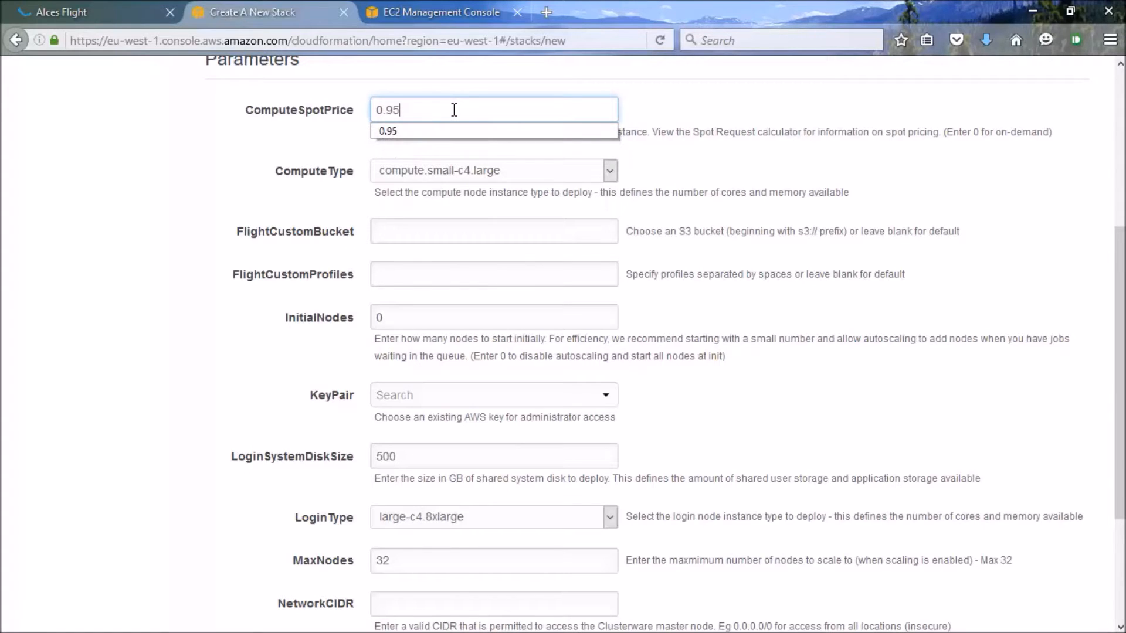
pyautogui.click(301, 121)
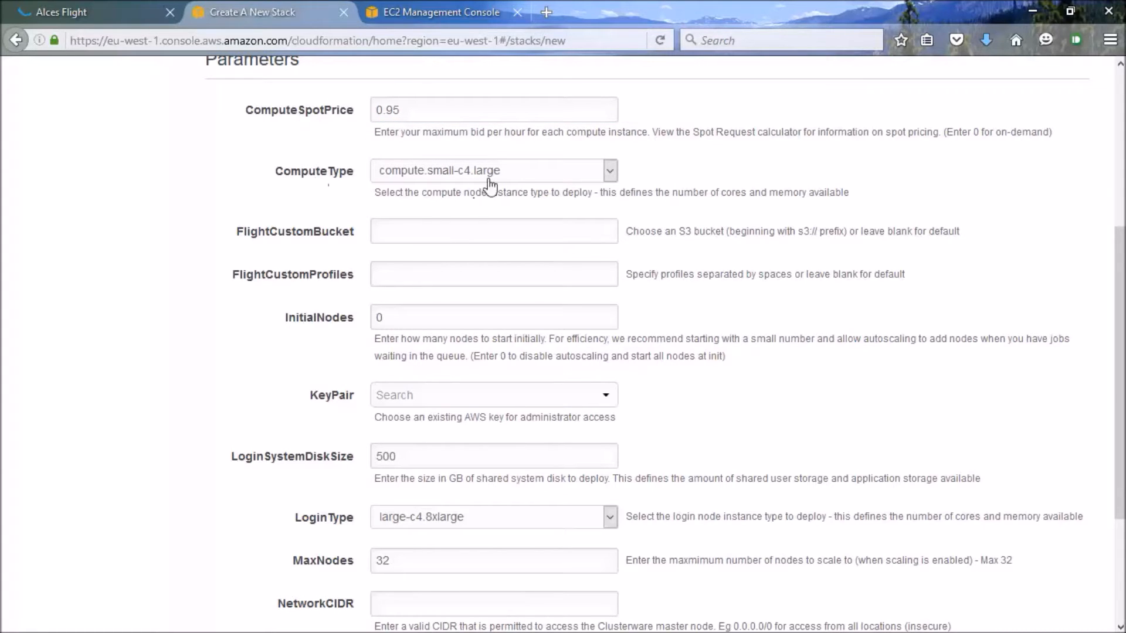
pyautogui.click(558, 173)
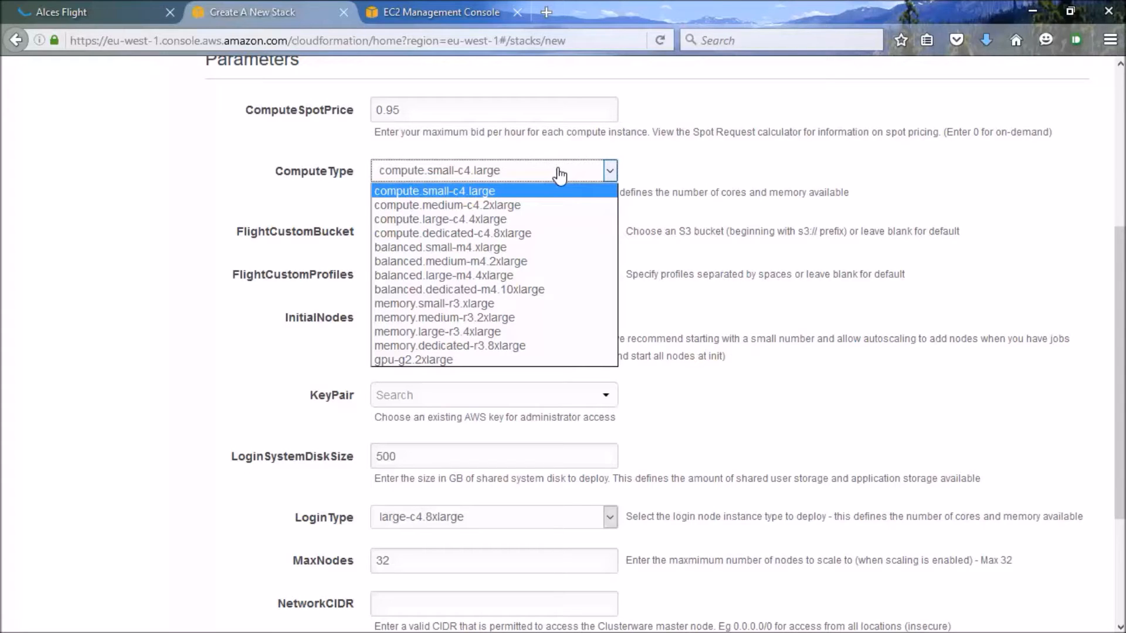
pyautogui.click(549, 235)
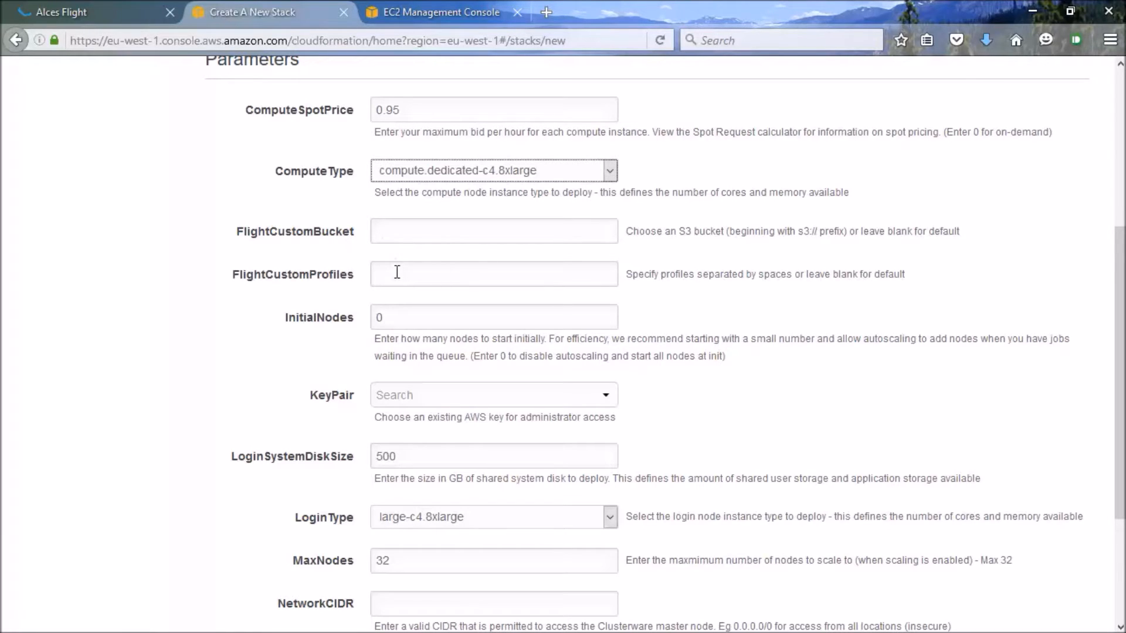
# Set the number of initial nodes to 8
pyautogui.scroll(-3, 397, 271)
pyautogui.doubleClick(410, 223)
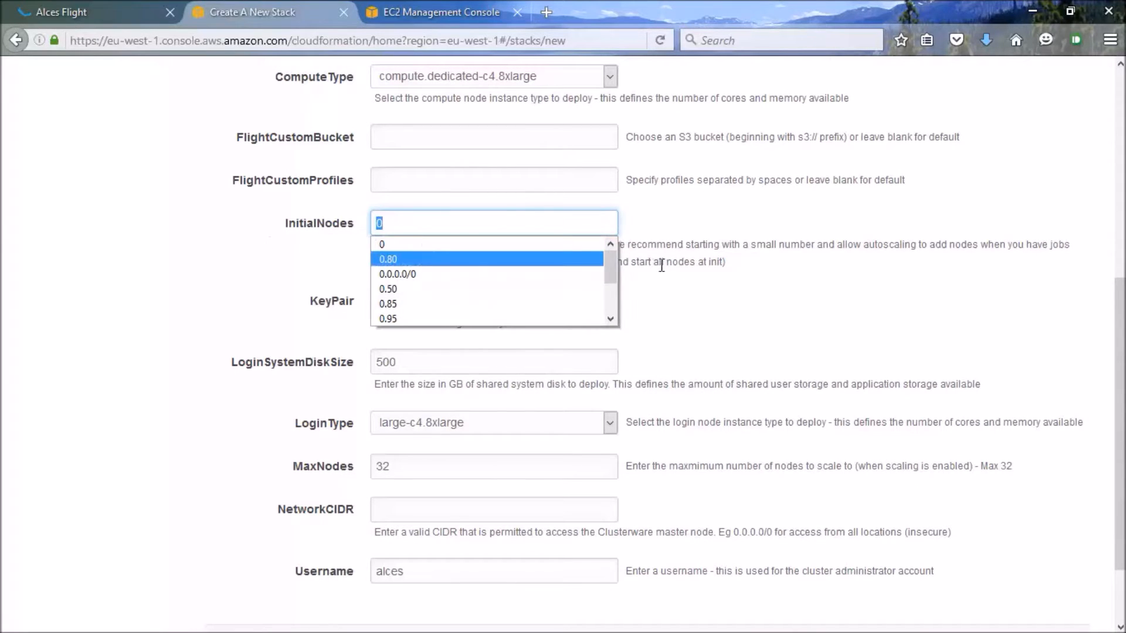
pyautogui.click(514, 222)
pyautogui.click(514, 222)
pyautogui.press('BackSpace')
pyautogui.write('8')
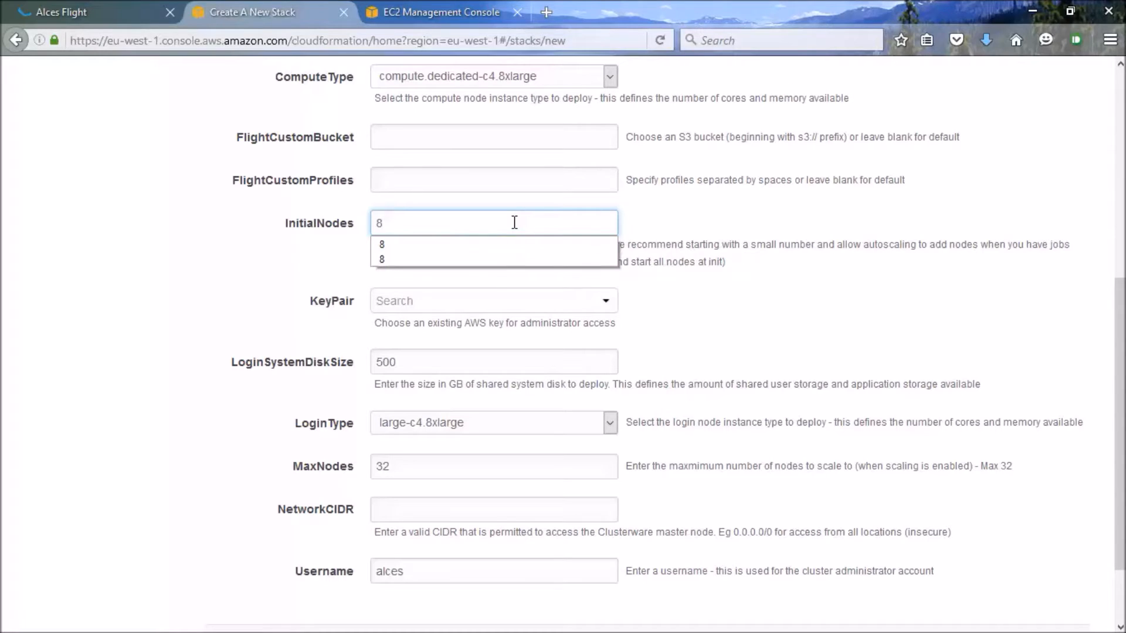
pyautogui.click(656, 224)
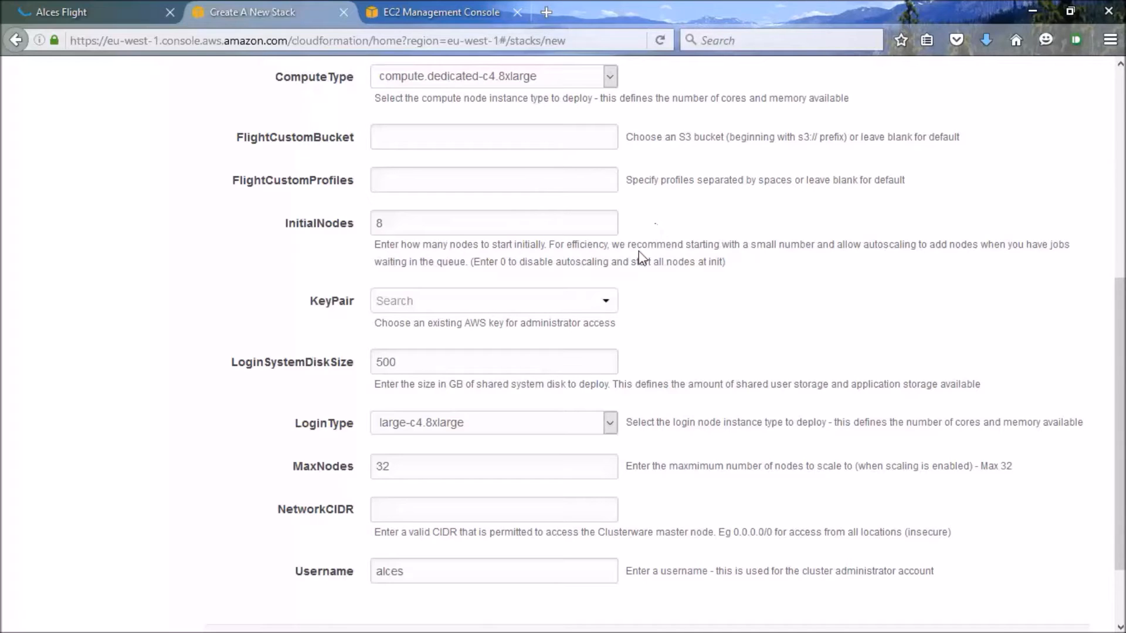
# Select the aws_ireland key pair and choose large-c4.8xlarge as the login node type
pyautogui.click(607, 308)
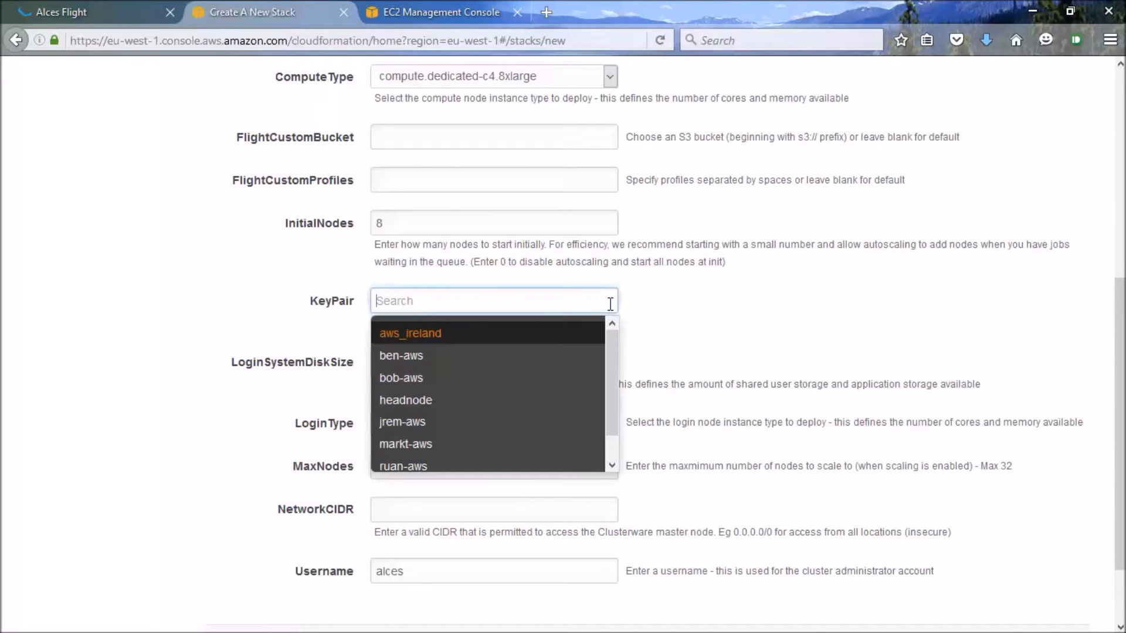
pyautogui.click(587, 344)
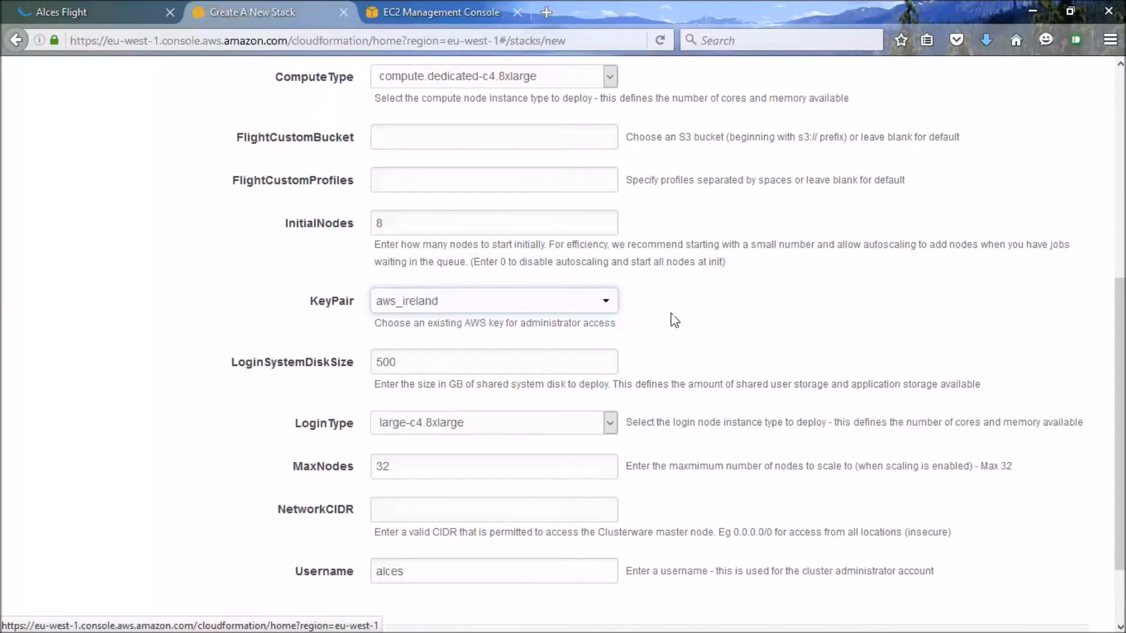
pyautogui.scroll(-3, 674, 320)
pyautogui.click(585, 274)
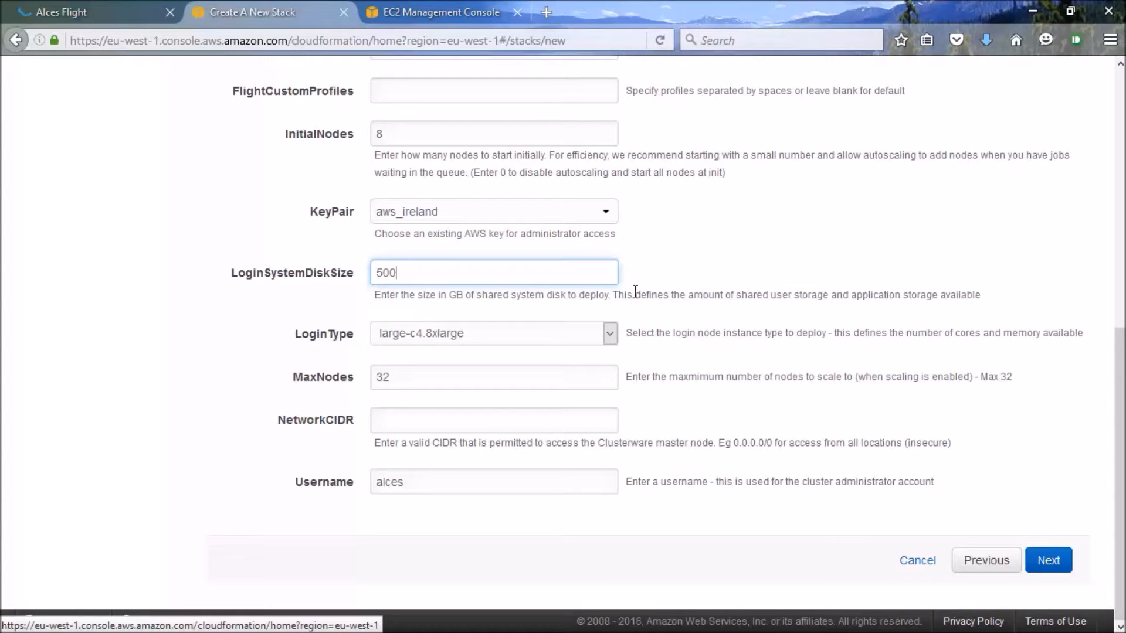
pyautogui.click(610, 334)
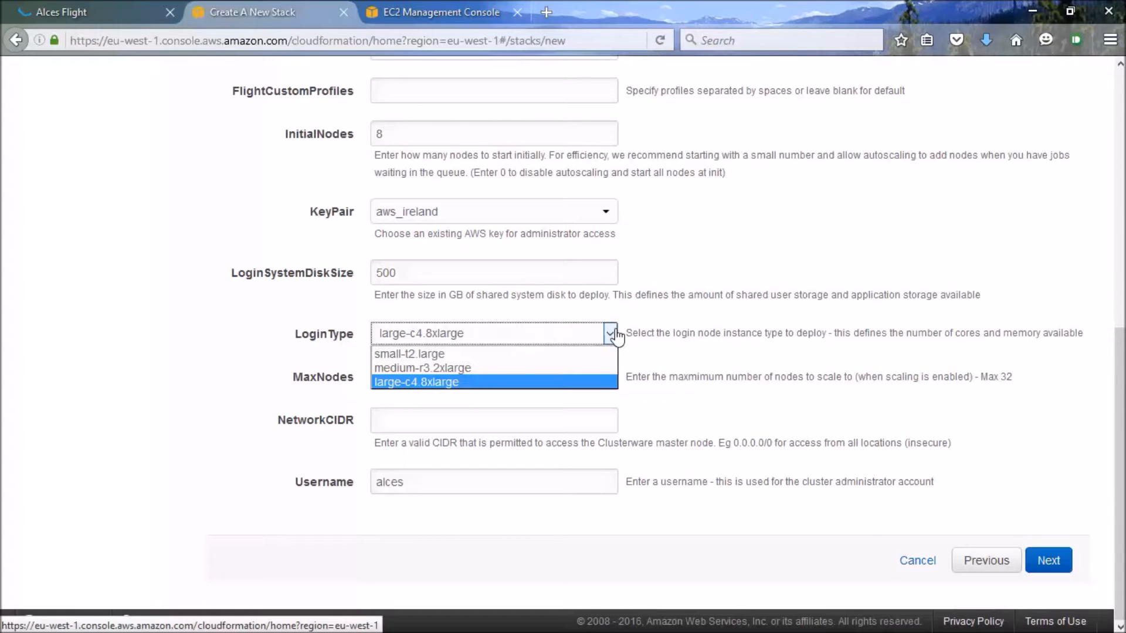
pyautogui.click(582, 381)
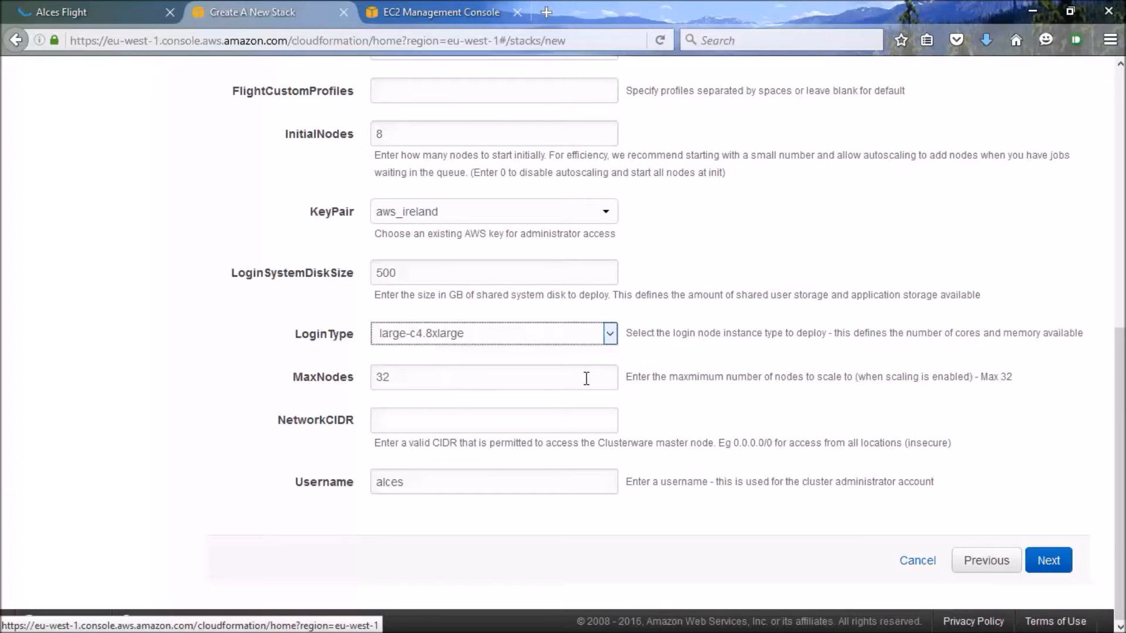
# Set the maximum number of nodes to 8
pyautogui.click(581, 383)
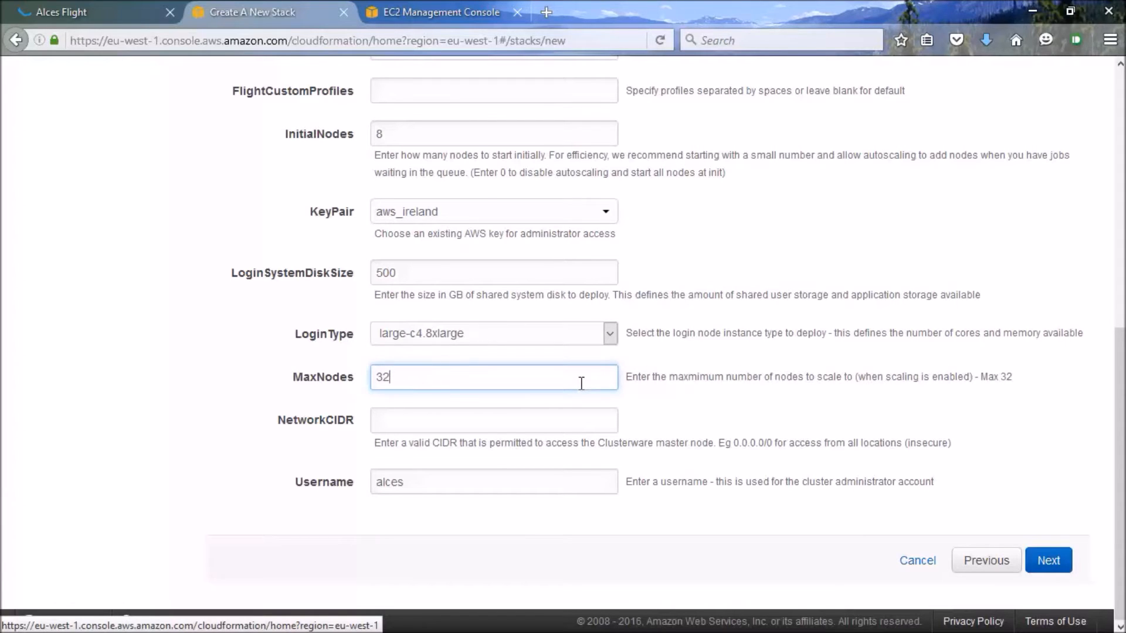
pyautogui.press('BackSpace')
pyautogui.press('BackSpace')
pyautogui.write('8')
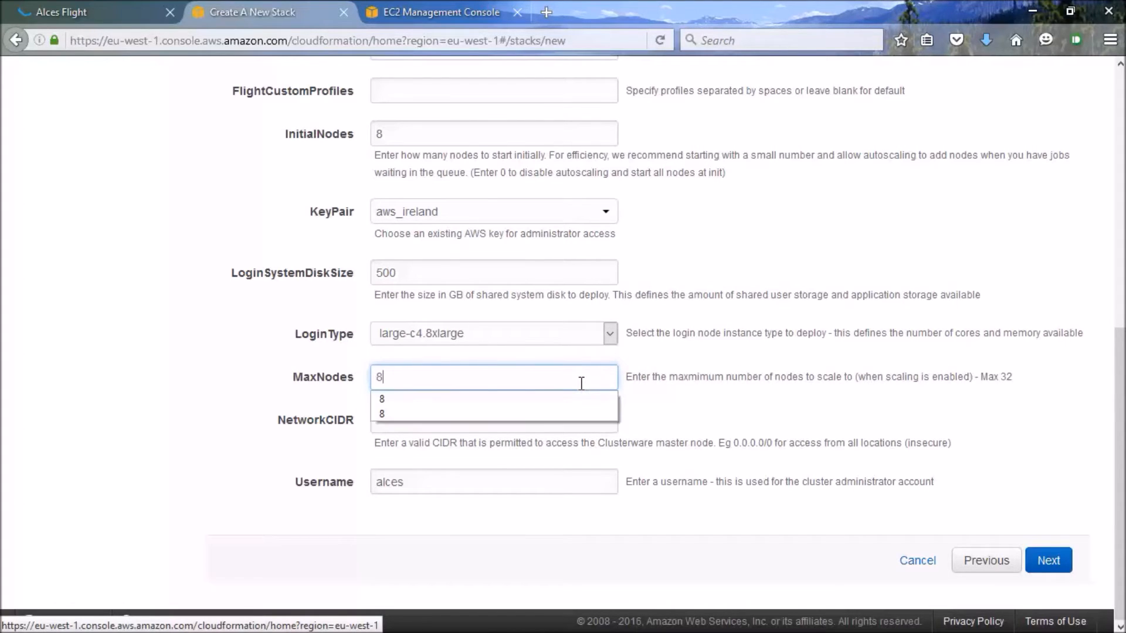
pyautogui.click(654, 374)
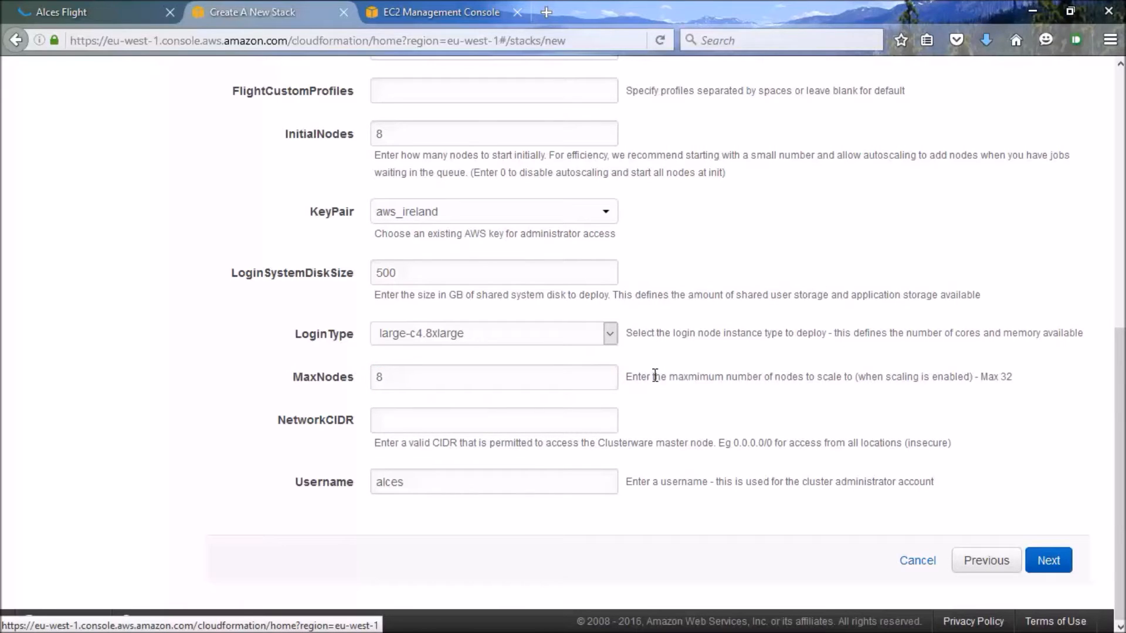
# Set the NetworkCIDR to 0.0.0.0/0 to permit access from all locations
pyautogui.click(607, 417)
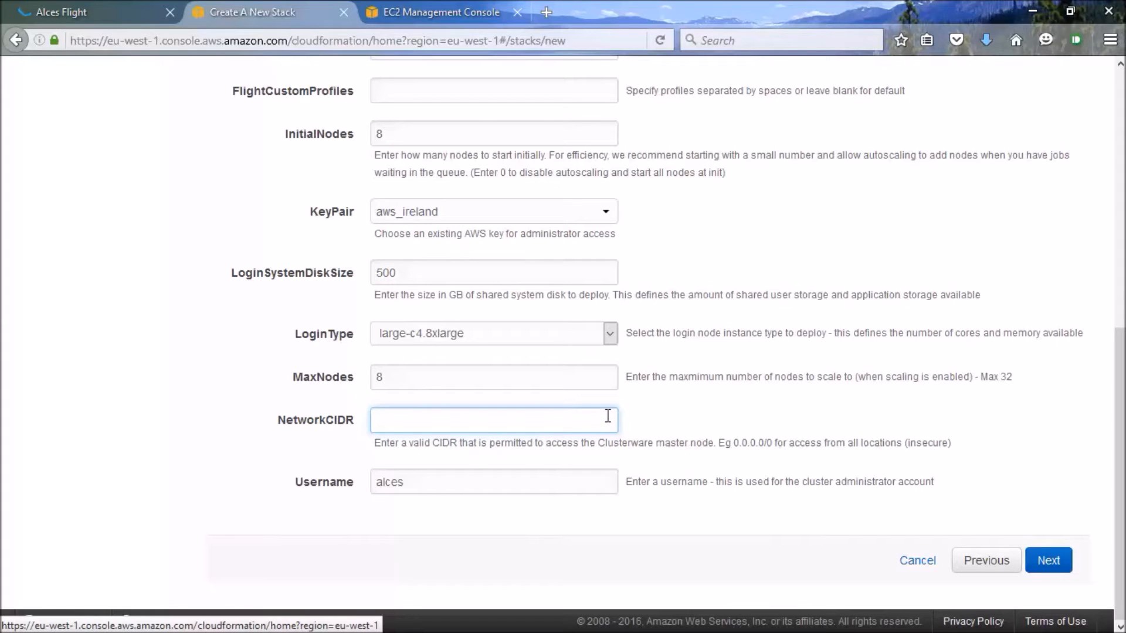
pyautogui.write('0')
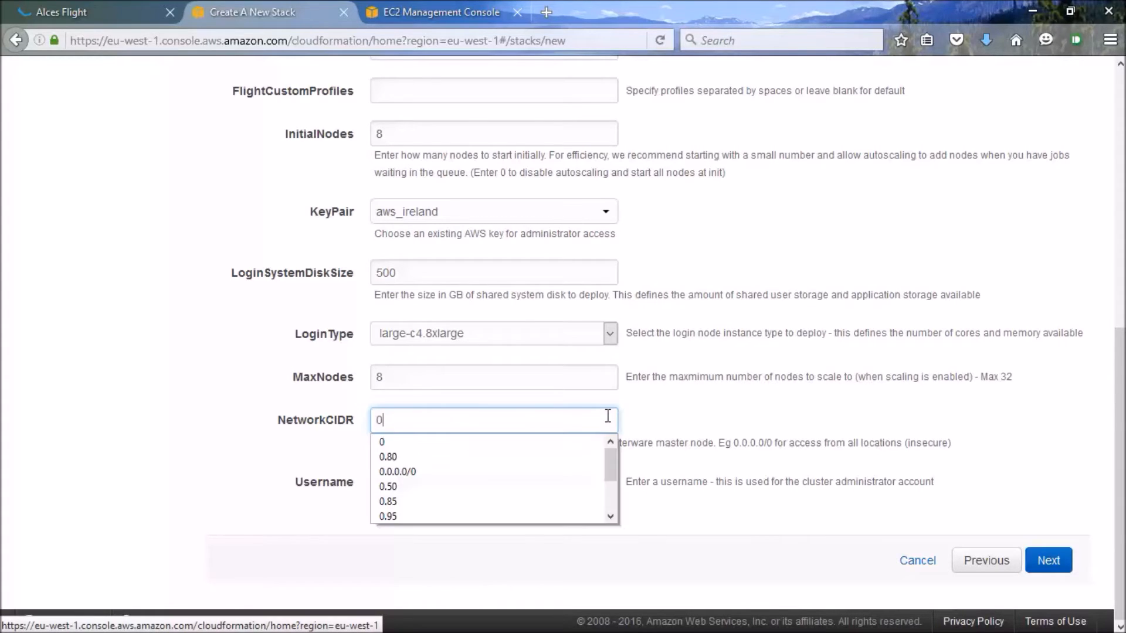
pyautogui.write('.0.0.0/0')
pyautogui.press('Escape')
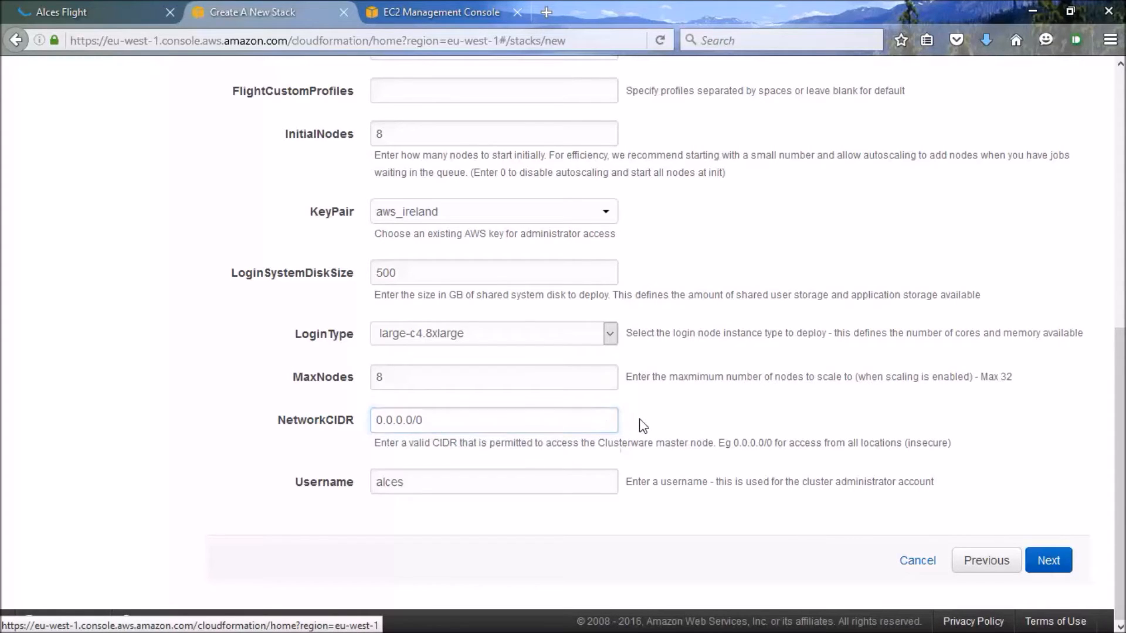
pyautogui.click(644, 427)
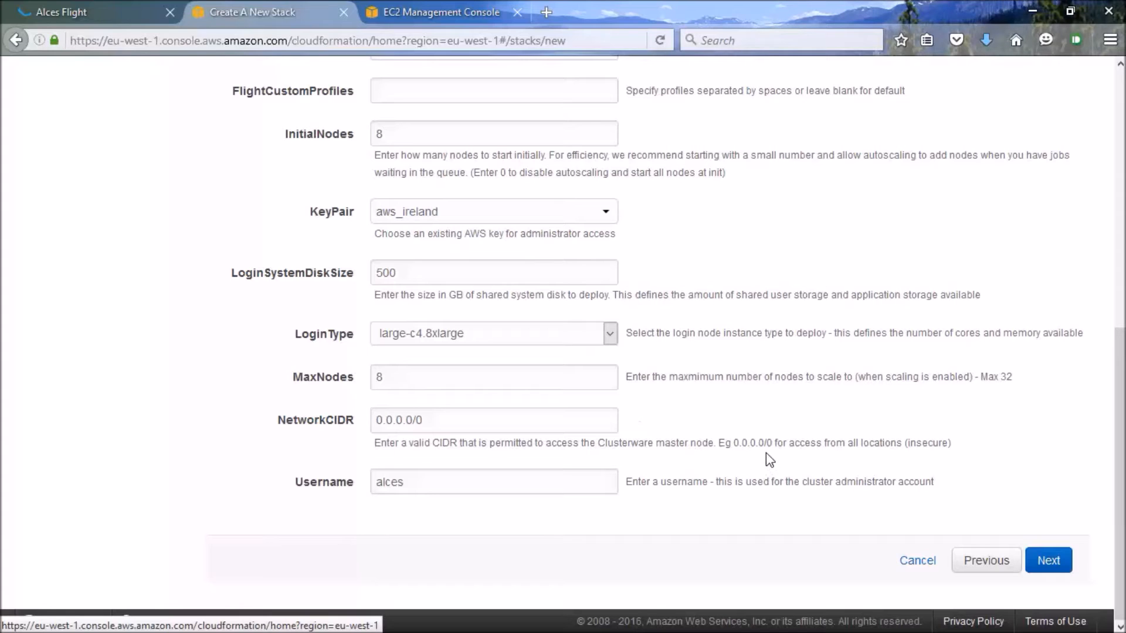
# Submit the stack details and continue past the options without adding tags to reach the stack review
pyautogui.click(539, 485)
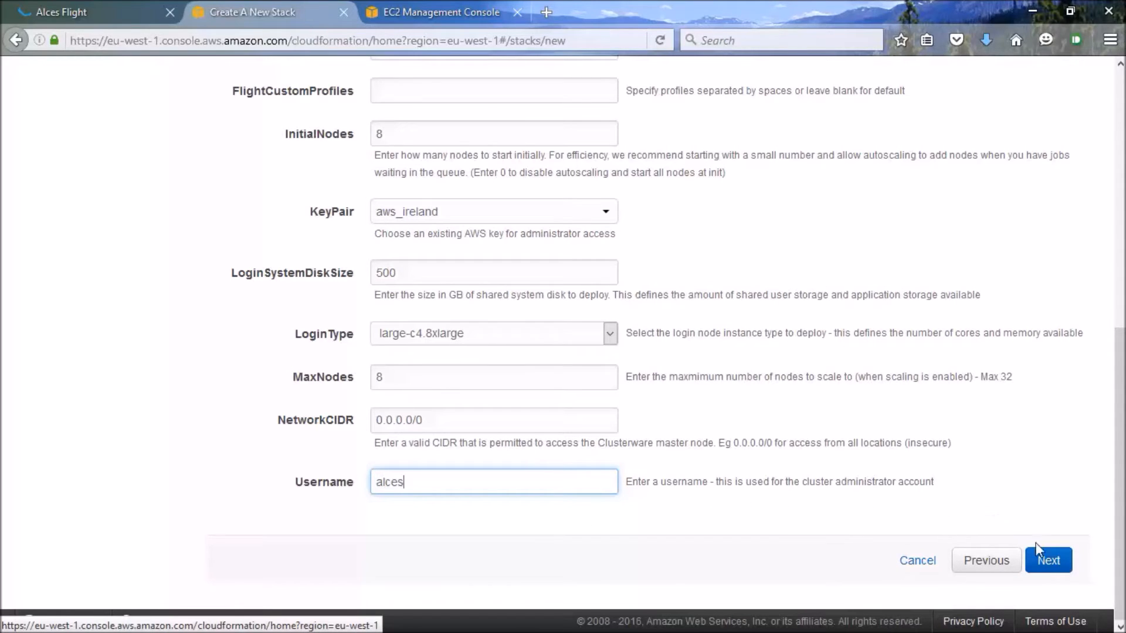
pyautogui.click(1048, 561)
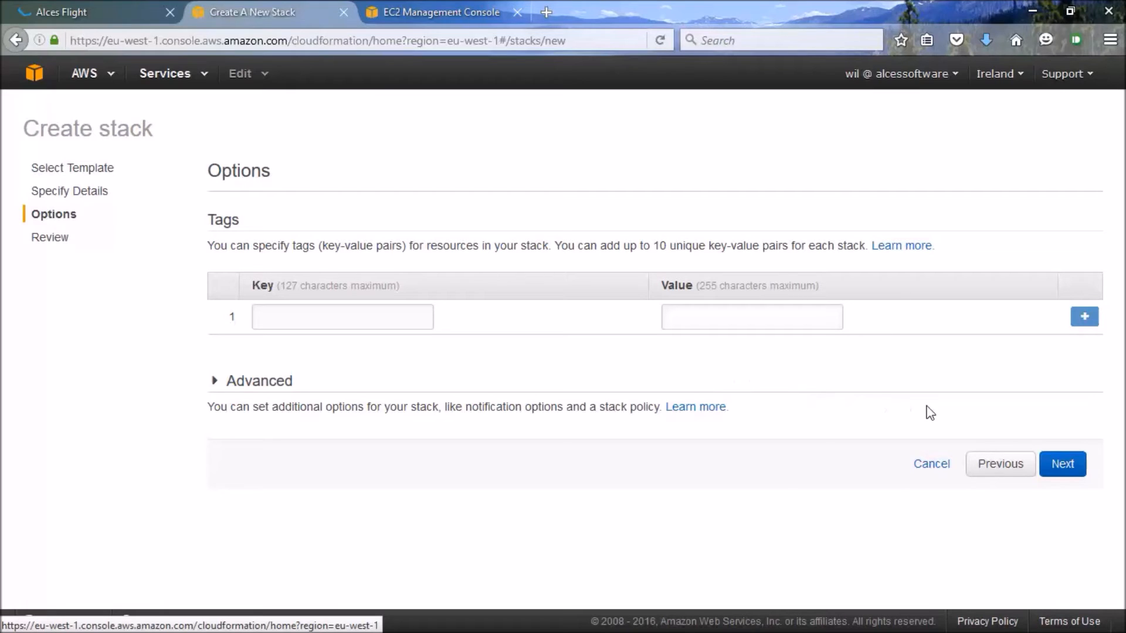
pyautogui.click(1062, 463)
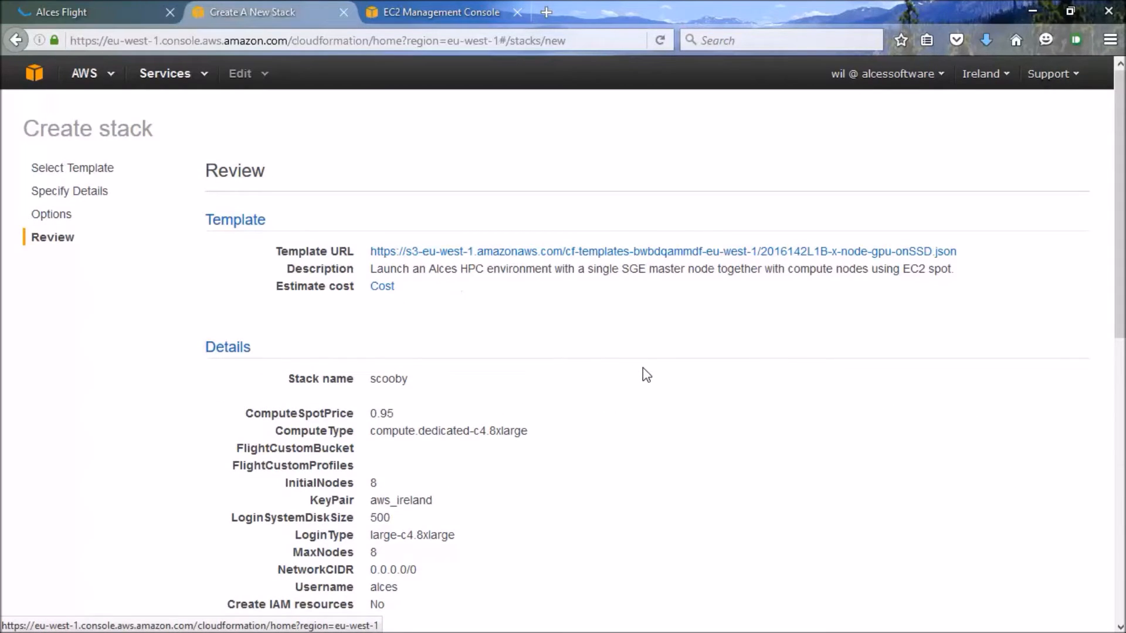
# Acknowledge that the template might create IAM resources and create the scooby stack
pyautogui.scroll(-3, 643, 368)
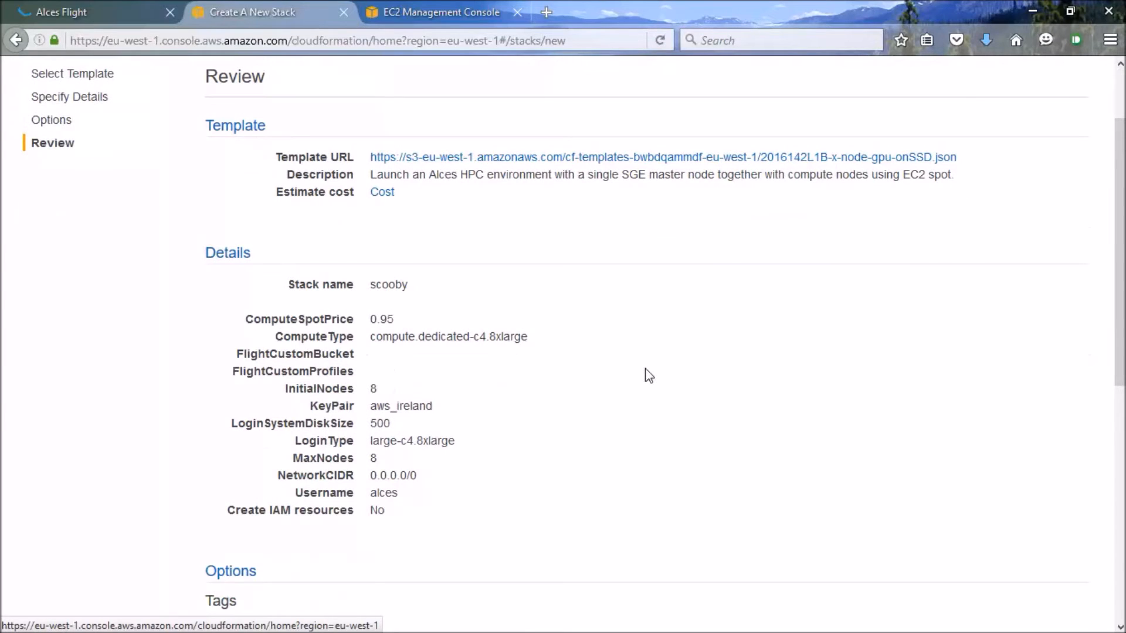
pyautogui.scroll(-8, 645, 369)
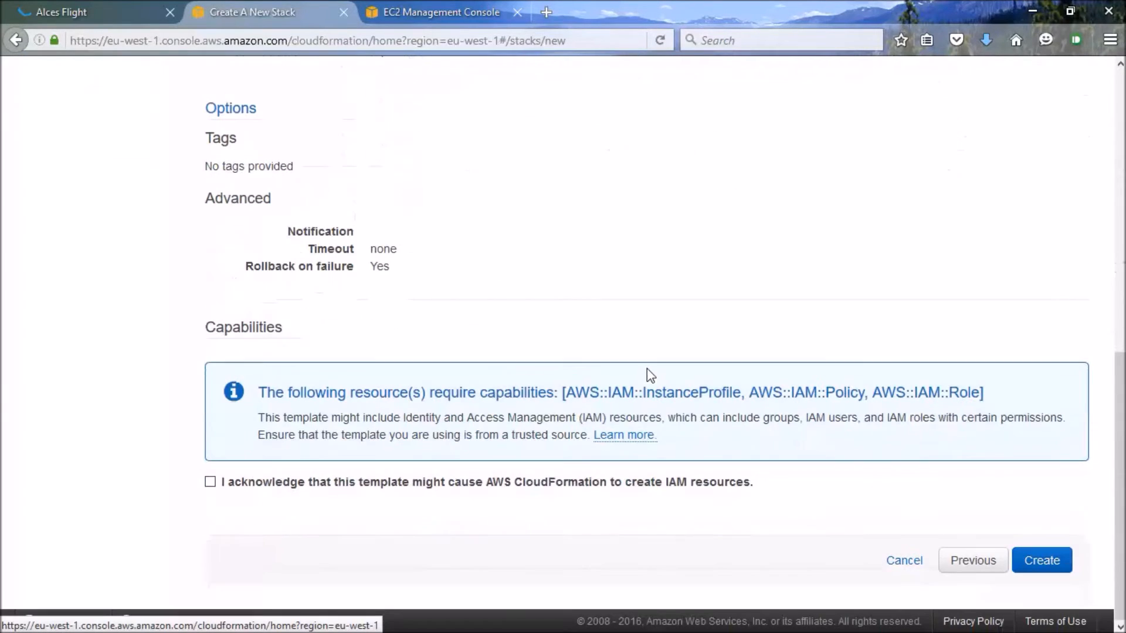
pyautogui.click(215, 489)
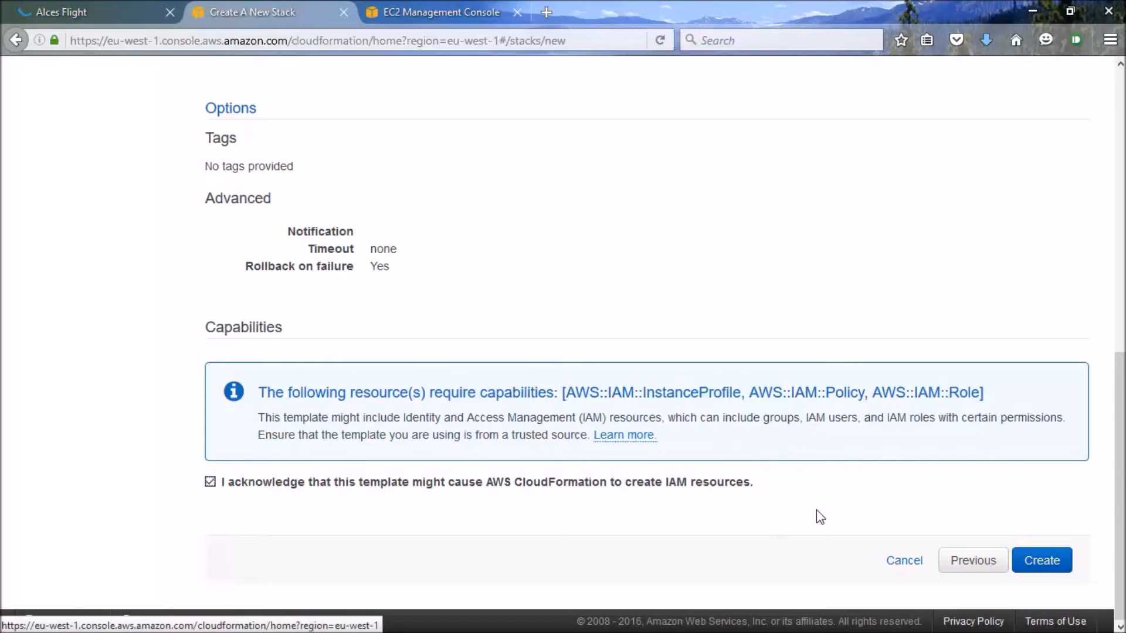
pyautogui.click(1041, 560)
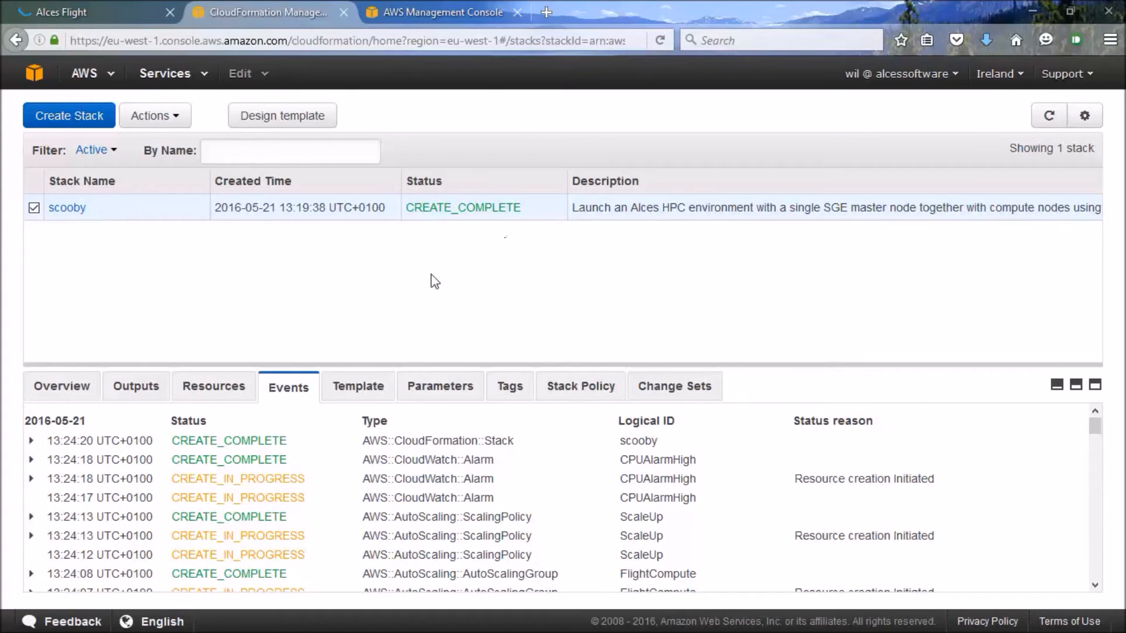
# Show the scooby stack's outputs, and in PuTTY choose amazon_ireland.ppk as the private key for SSH authentication
pyautogui.click(153, 390)
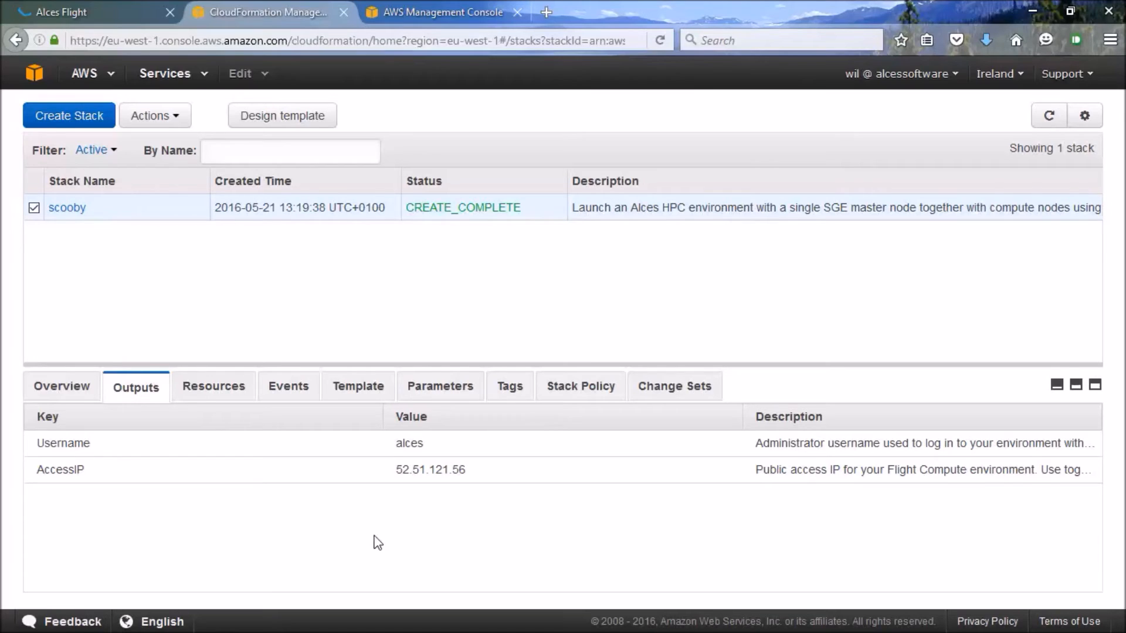
pyautogui.click(814, 629)
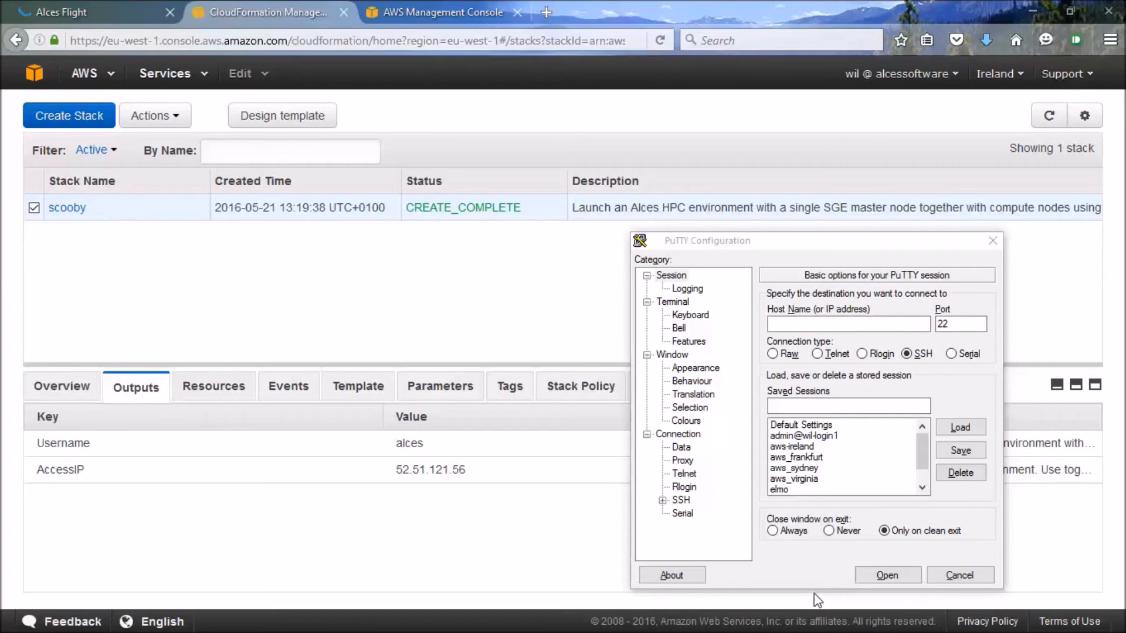
pyautogui.click(807, 248)
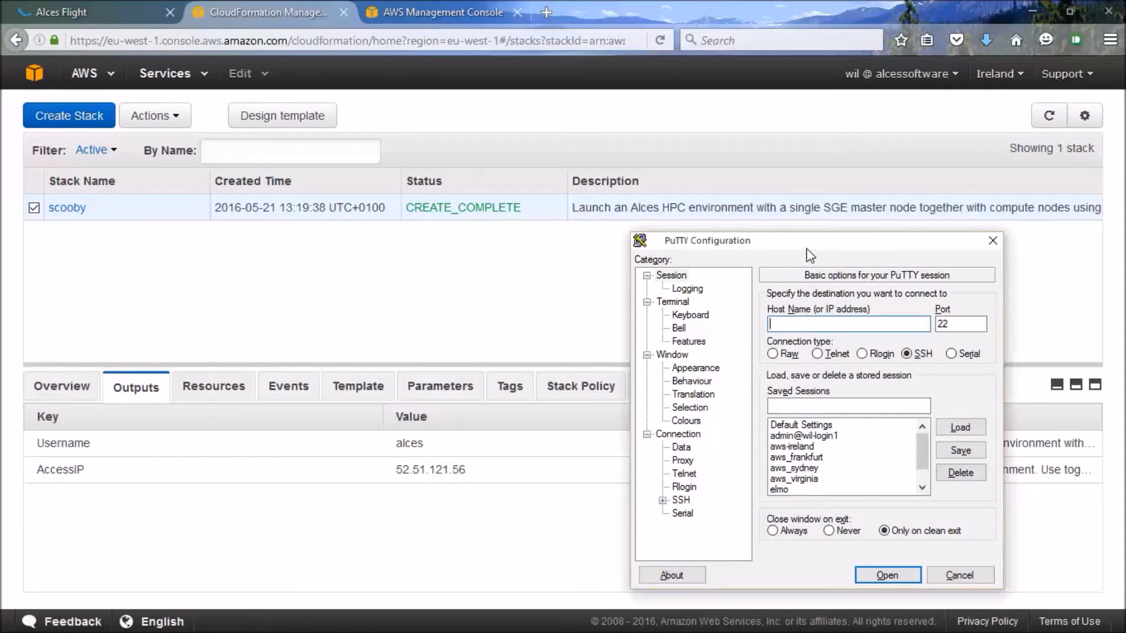
pyautogui.click(680, 505)
pyautogui.click(663, 500)
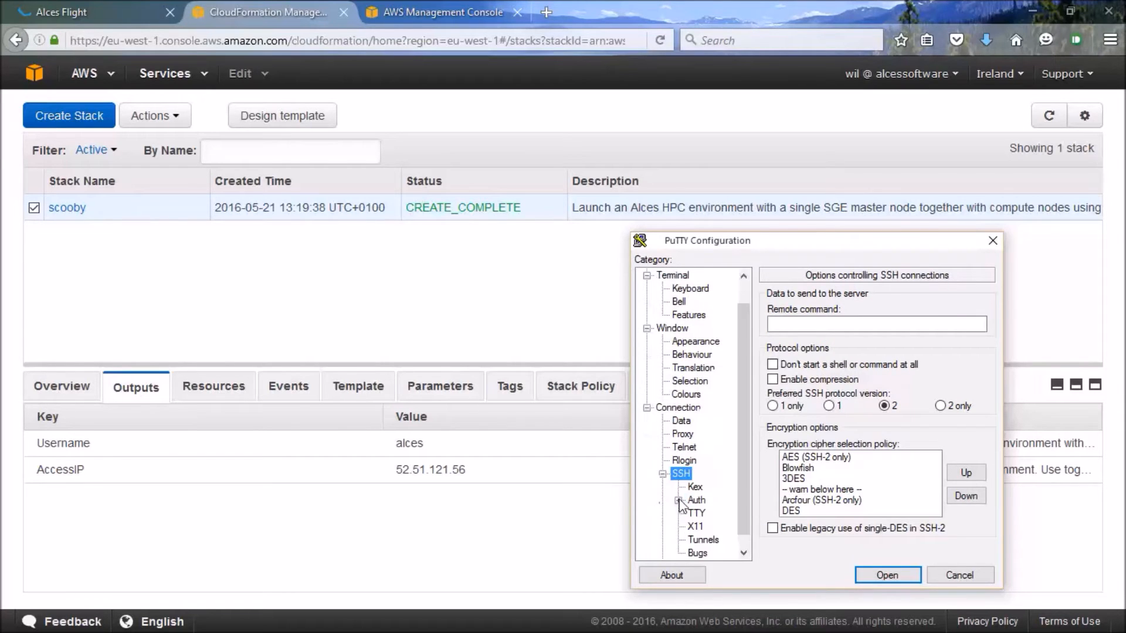
pyautogui.click(696, 502)
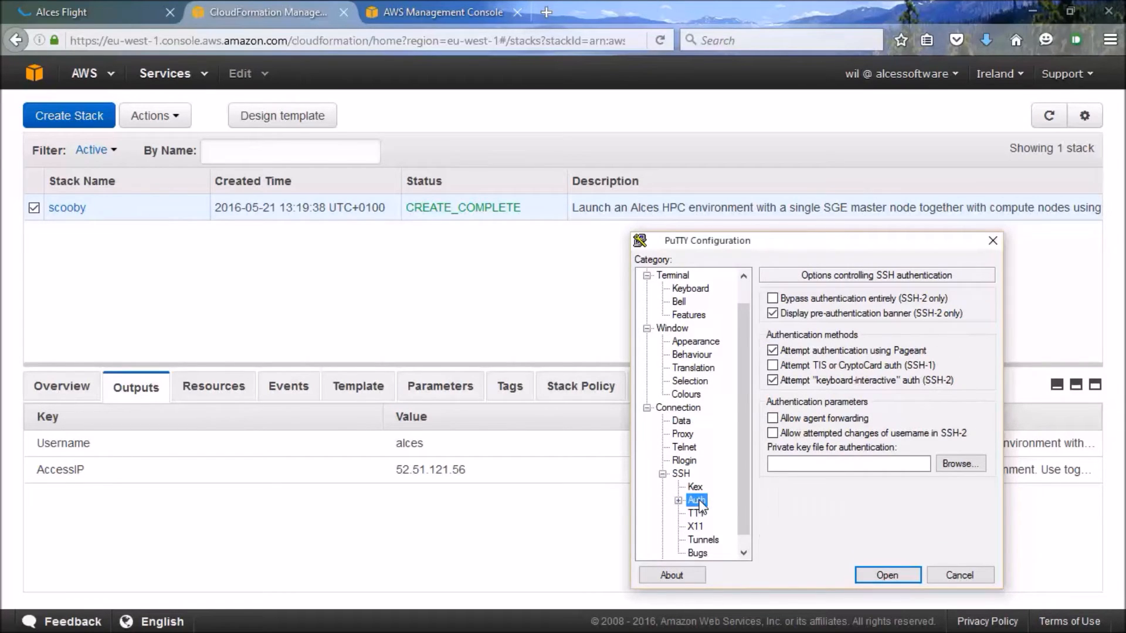
pyautogui.click(961, 463)
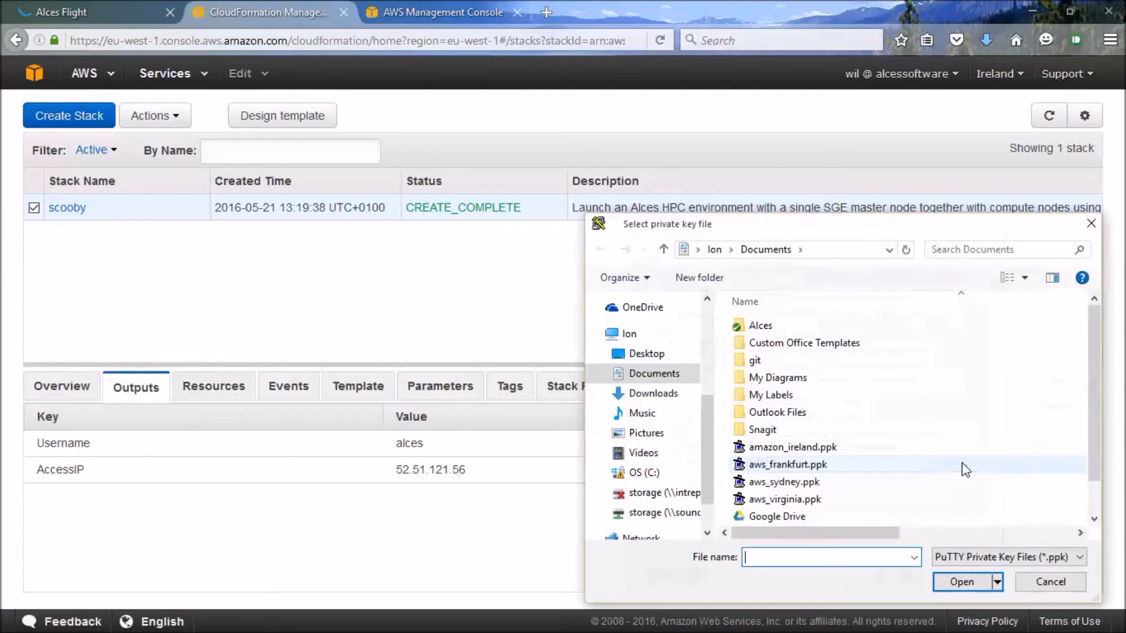
pyautogui.click(819, 448)
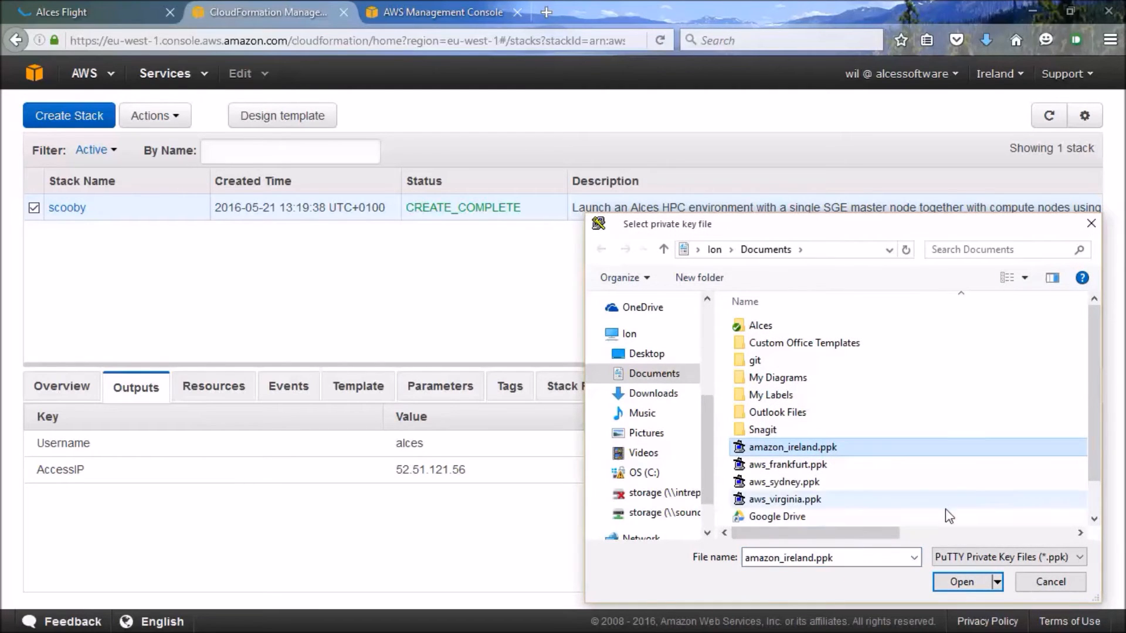
pyautogui.click(959, 582)
pyautogui.scroll(3, 744, 365)
pyautogui.click(670, 275)
pyautogui.click(799, 322)
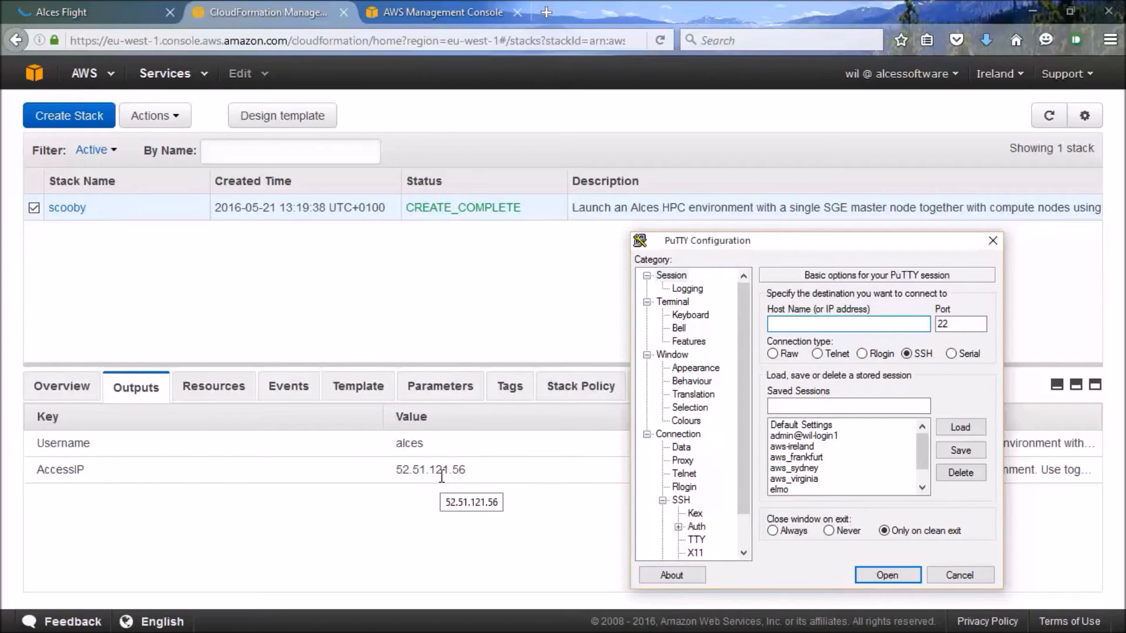
pyautogui.write('alces@')
pyautogui.write('52.51.121.56')
pyautogui.press('BackSpace')
pyautogui.press('BackSpace')
pyautogui.press('BackSpace')
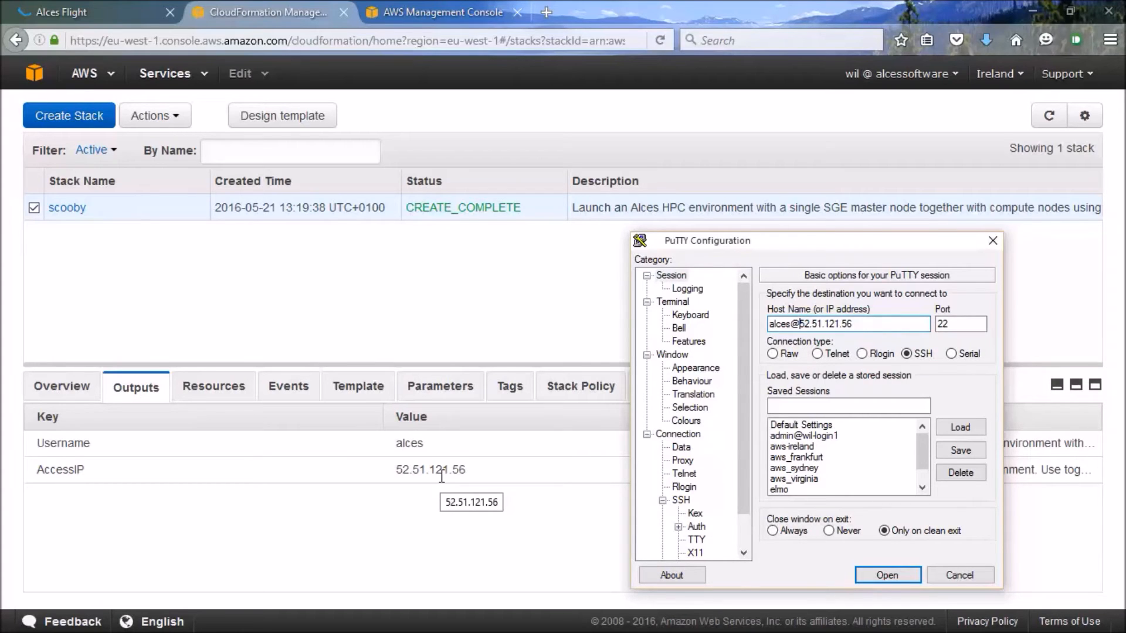
pyautogui.click(892, 573)
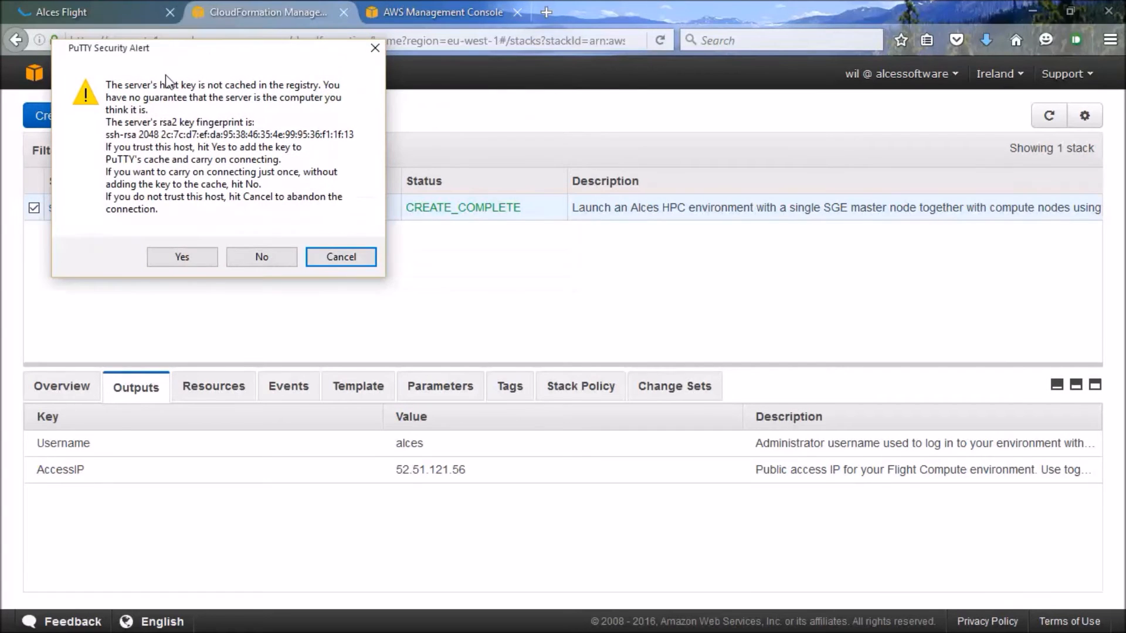
pyautogui.click(183, 257)
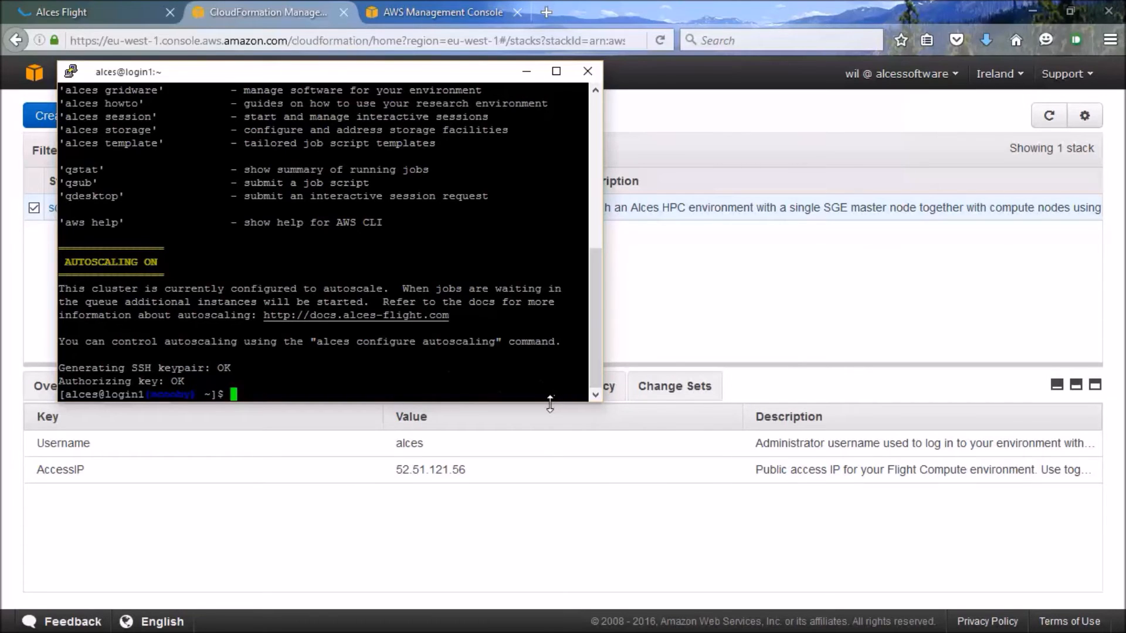
# Make the terminal window taller and list the cluster's hosts with qhost
pyautogui.moveTo(549, 409); pyautogui.dragTo(535, 587)
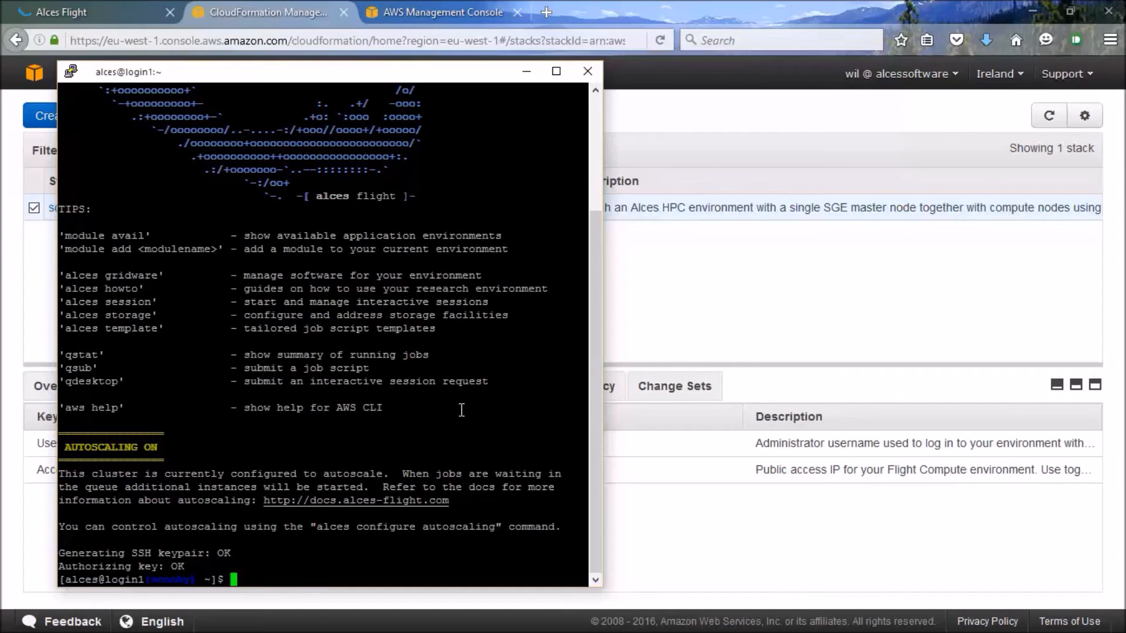
pyautogui.write('qhost')
pyautogui.press('Return')
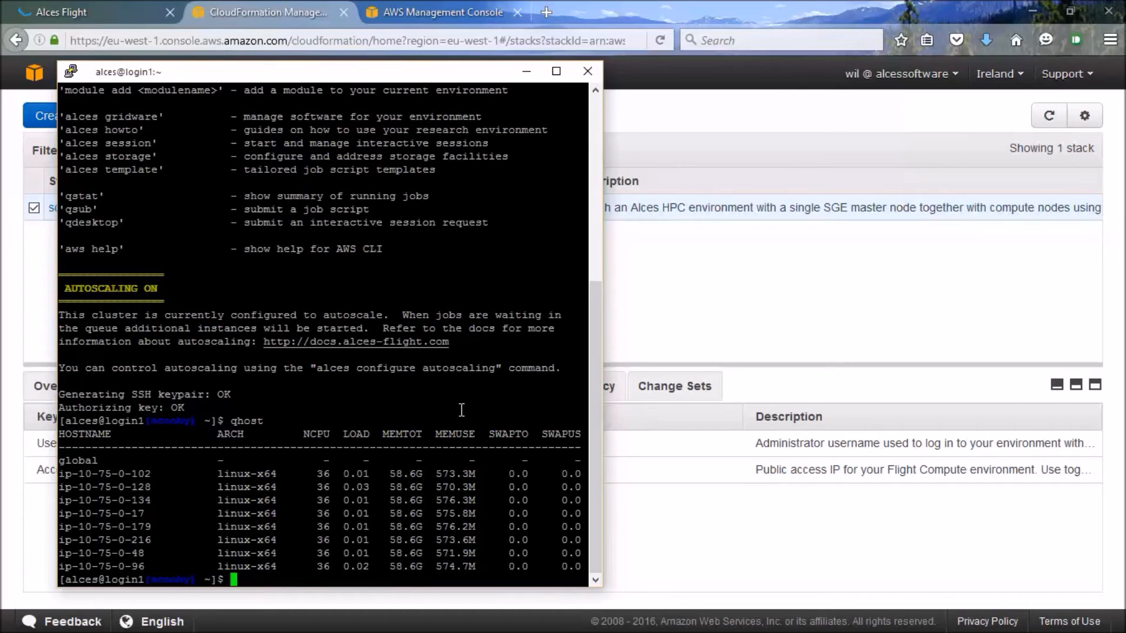
# Run uptime on all compute nodes with "pdsh -g nodes uptime"
pyautogui.write('pdsh -g nodes uptime')
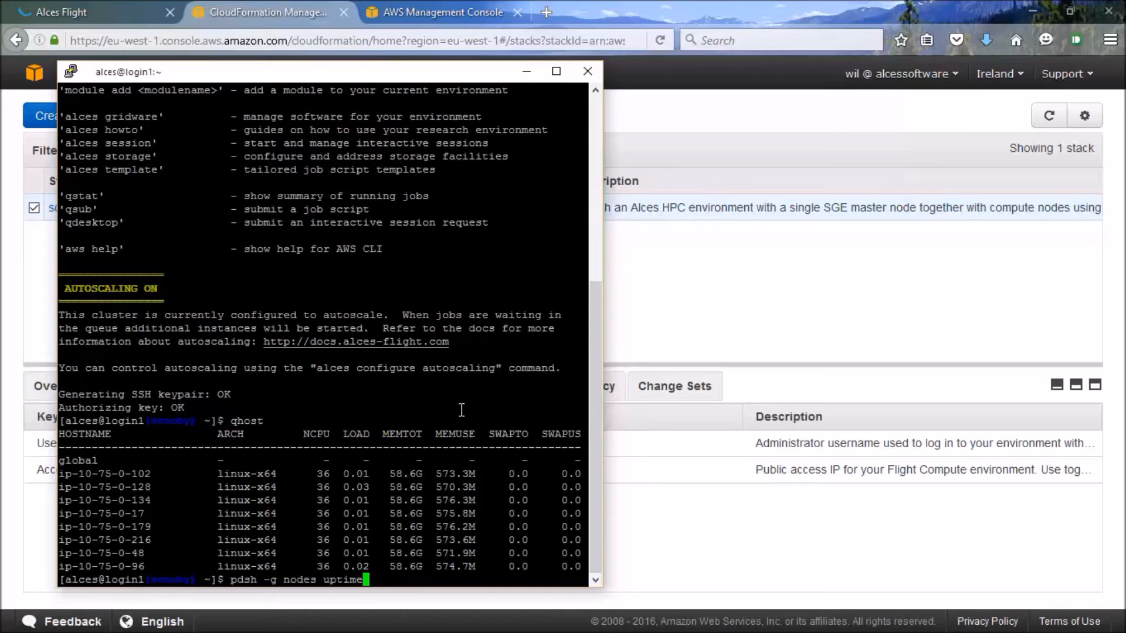
pyautogui.press('Return')
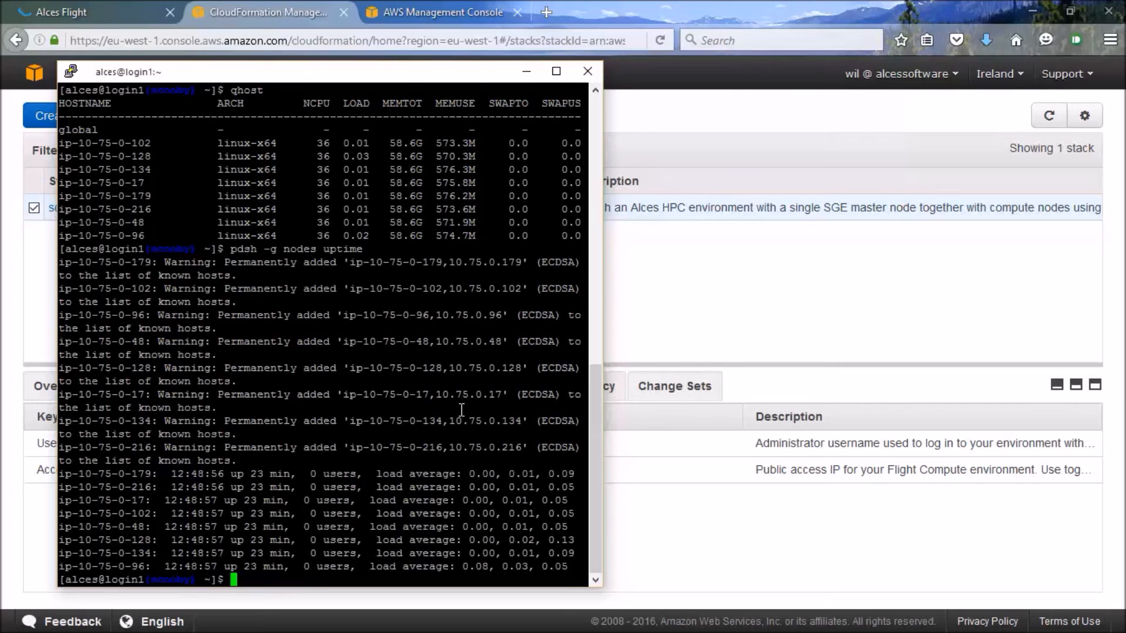
pyautogui.press('Return')
pyautogui.press('Return')
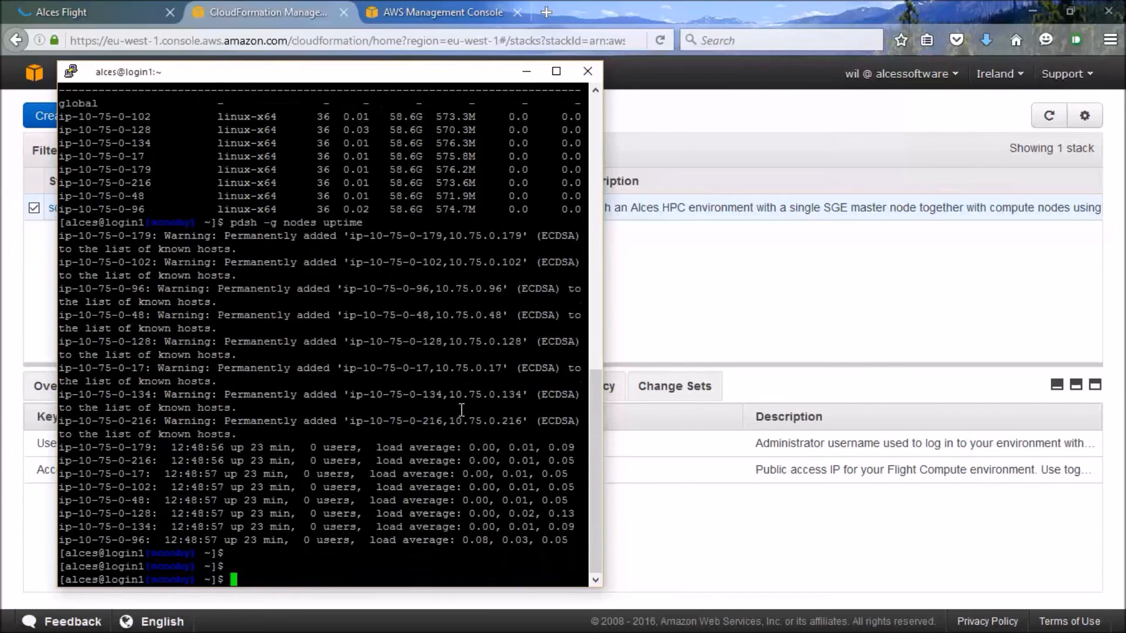
# List the compute nodes separated by spaces with "nodeattr -s nodes" and by commas with "nodeattr -c nodes"
pyautogui.write('nodeattr -s nodes')
pyautogui.press('Return')
pyautogui.press('Up')
pyautogui.press('Left')
pyautogui.press('Left')
pyautogui.press('Left')
pyautogui.press('Left')
pyautogui.press('Left')
pyautogui.press('Left')
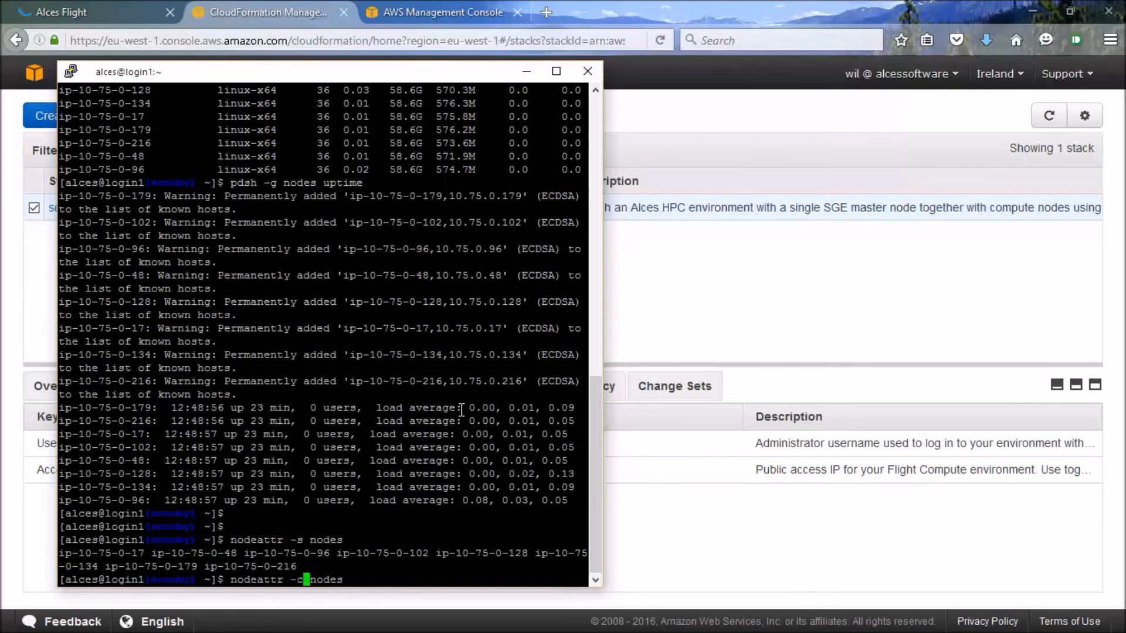
pyautogui.press('Return')
# List the compute nodes one per line with "nodeattr -n nodes"
pyautogui.press('Up')
pyautogui.press('Left')
pyautogui.press('Left')
pyautogui.press('Left')
pyautogui.press('Left')
pyautogui.press('Left')
pyautogui.press('Left')
pyautogui.press('BackSpace')
pyautogui.write('n')
pyautogui.press('Return')
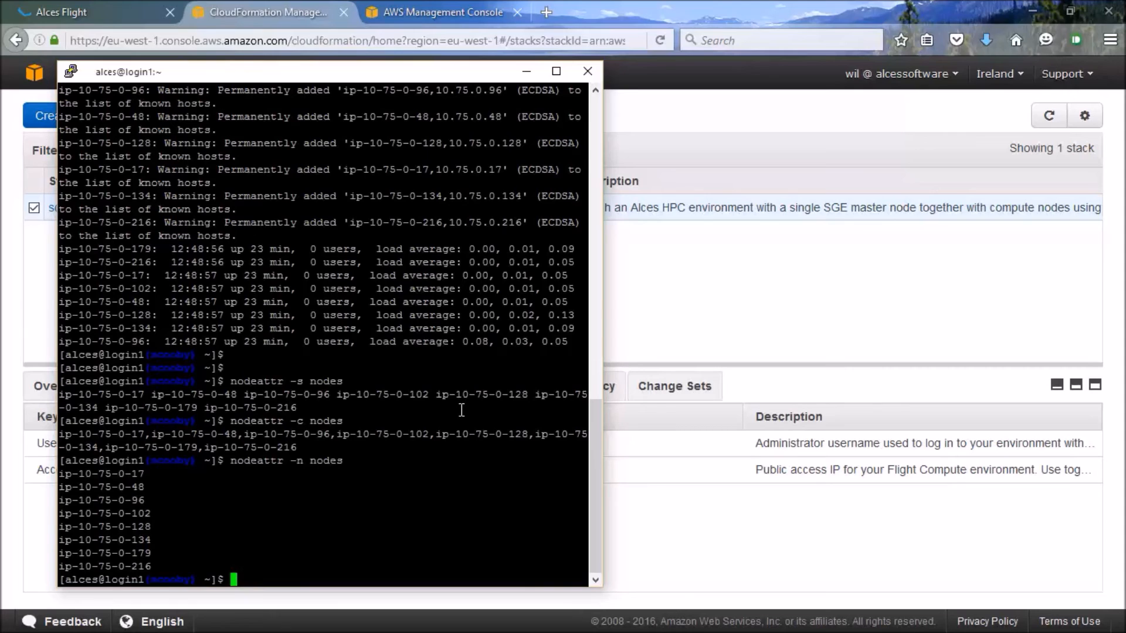
# Log in to compute node ip-10-75-0-17 over SSH and log out again
pyautogui.write('ssh ip-10-75-0-17')
pyautogui.press('Return')
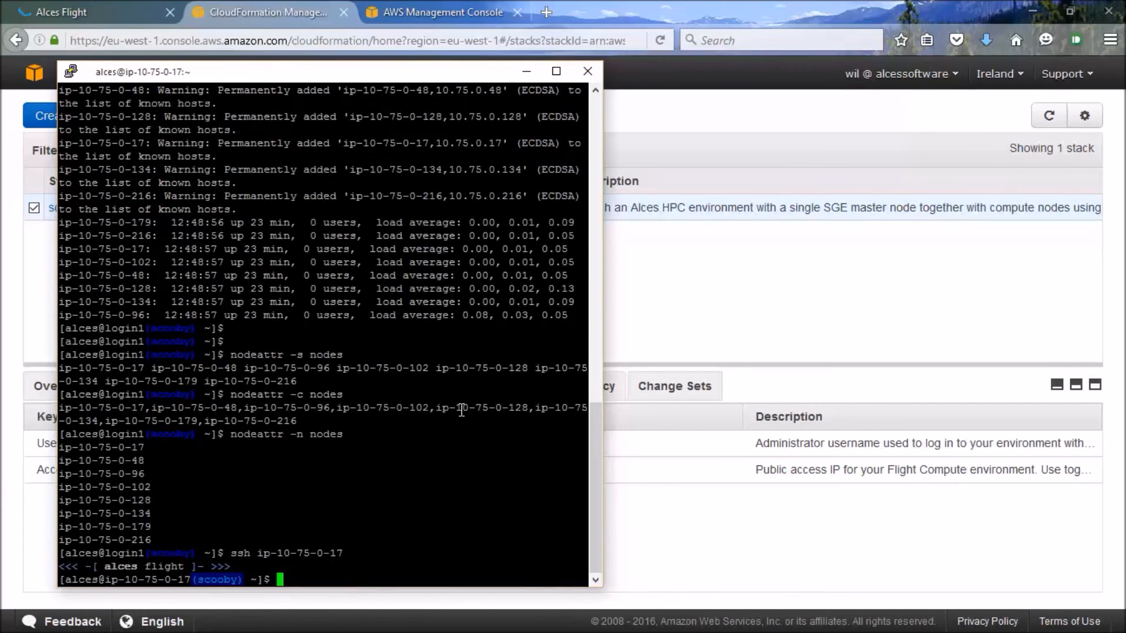
pyautogui.hotkey('ctrl', 'd')
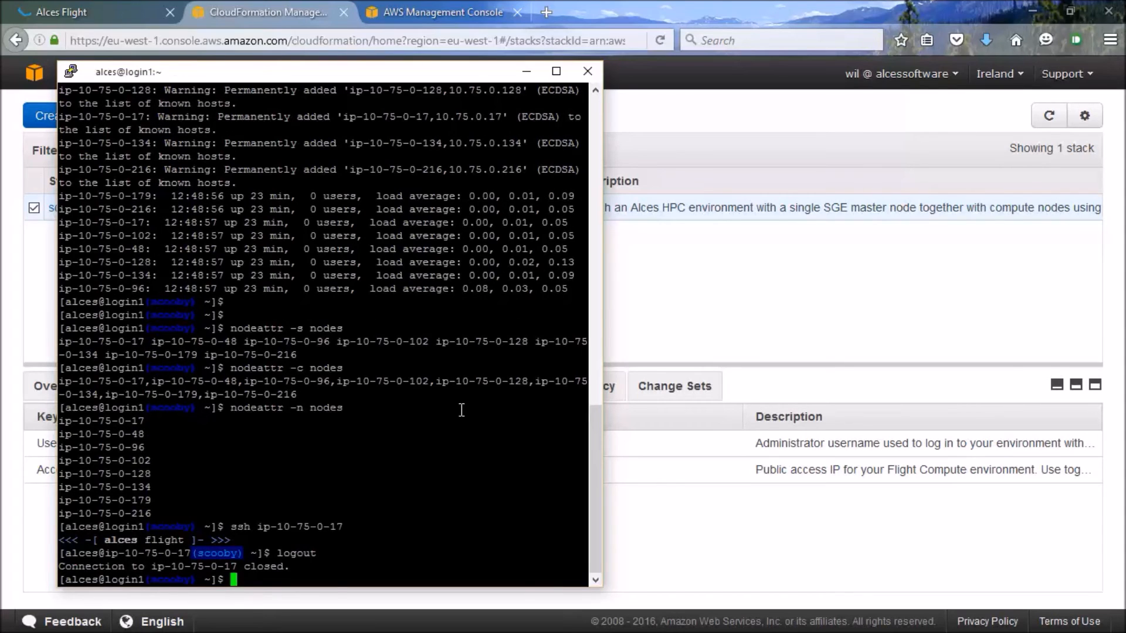
# Start a root shell on the login node with "sudo -s" and exit it
pyautogui.write('sudo -s')
pyautogui.press('Return')
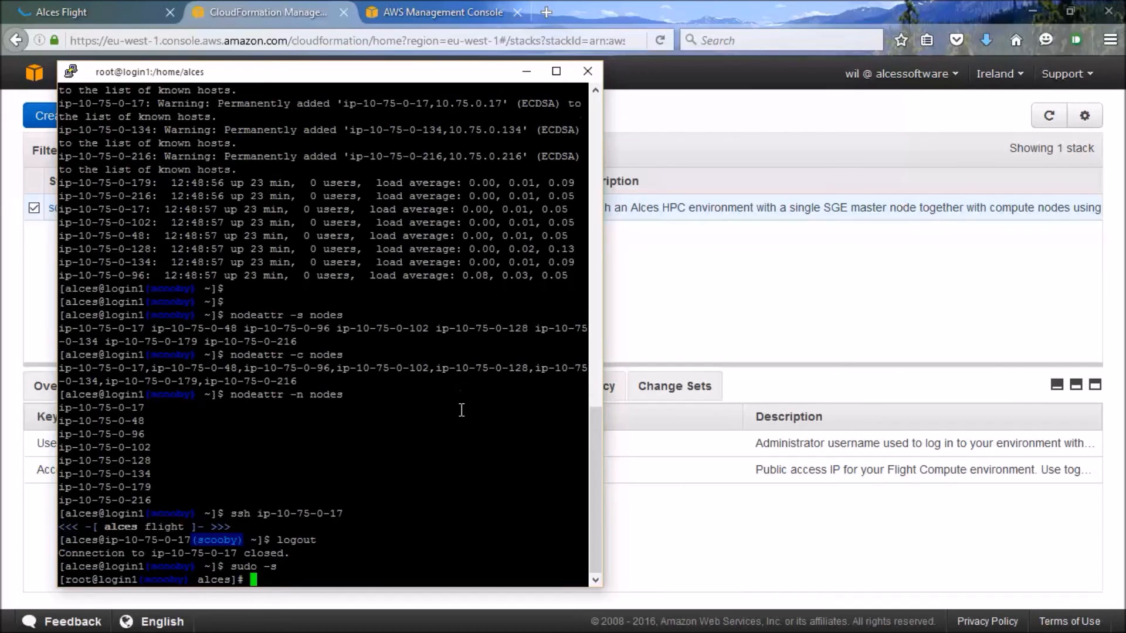
pyautogui.hotkey('ctrl', 'd')
# Log in to ip-10-75-0-17 over SSH again, start a root shell with "sudo -s" and exit that shell
pyautogui.press('Up')
pyautogui.press('Up')
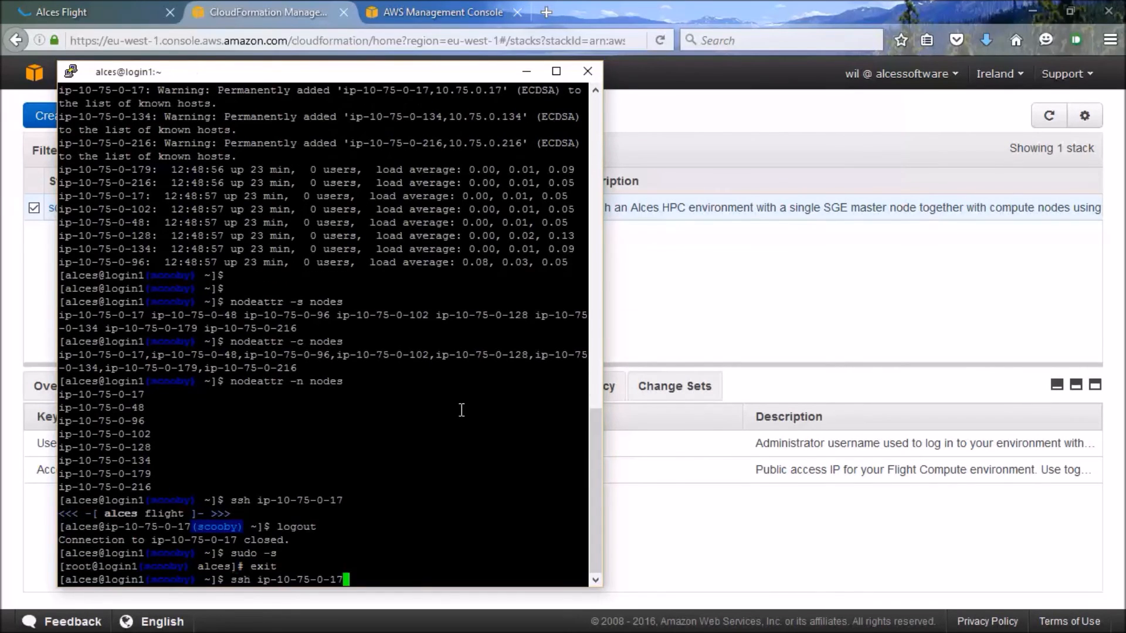
pyautogui.press('Return')
pyautogui.write('sudo -s')
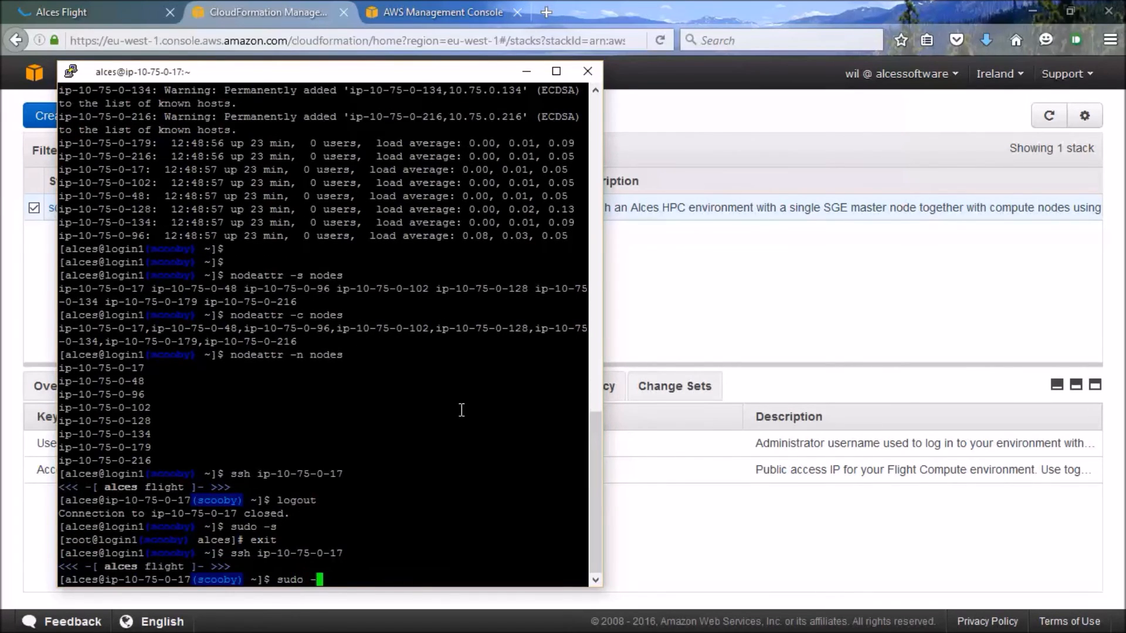
pyautogui.press('Return')
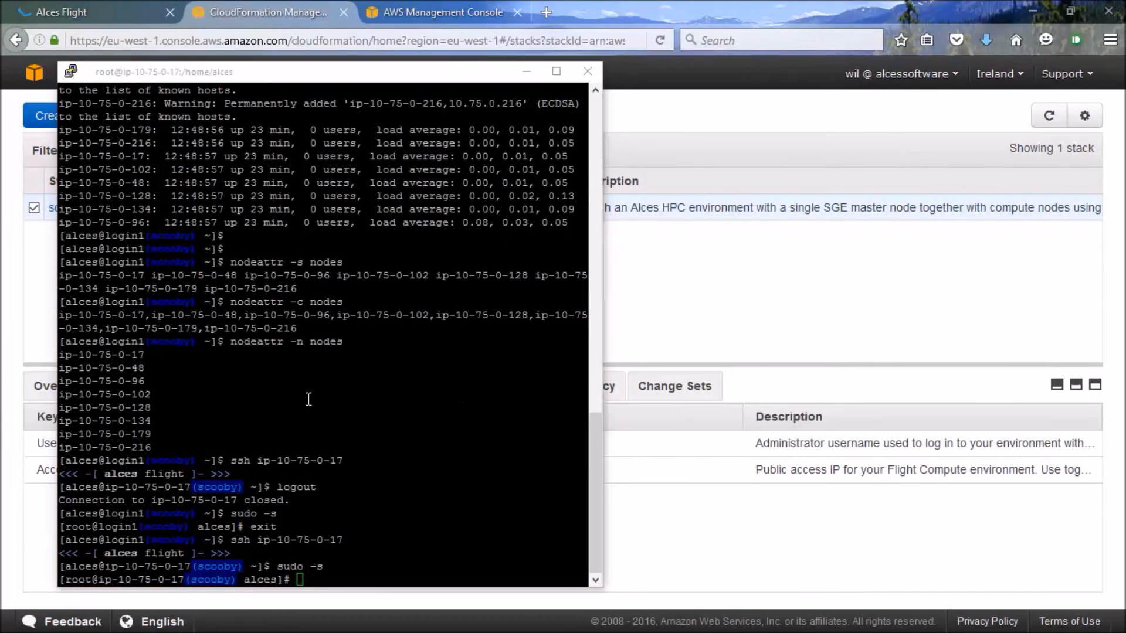
pyautogui.hotkey('ctrl', 'd')
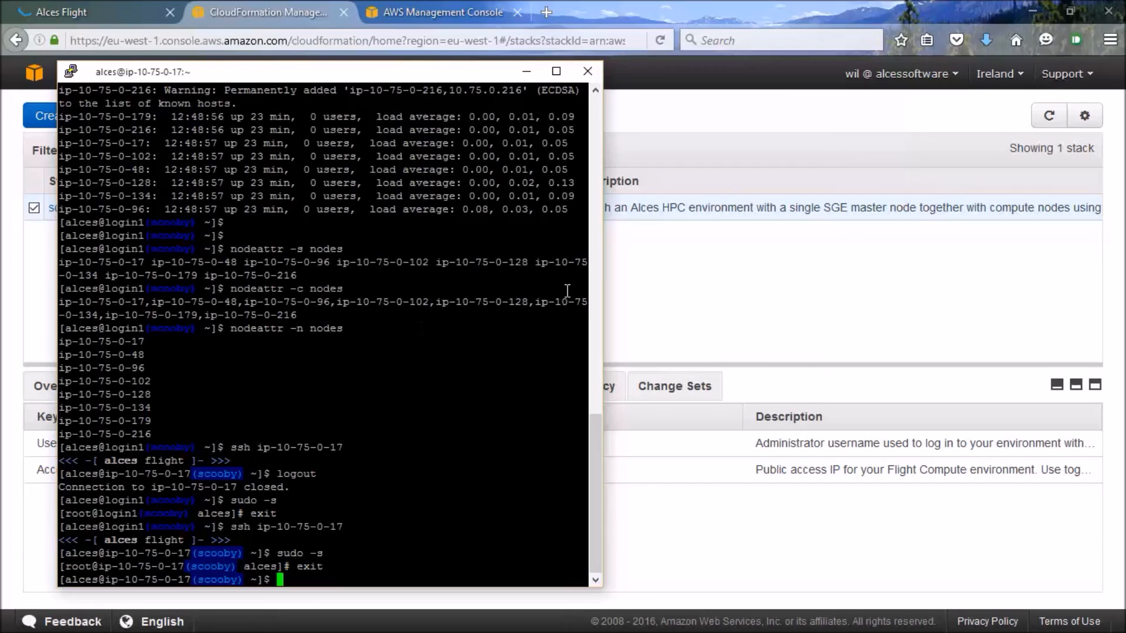
# Switch back to the CloudFormation console and delete the scooby stack, confirming the deletion
pyautogui.click(643, 281)
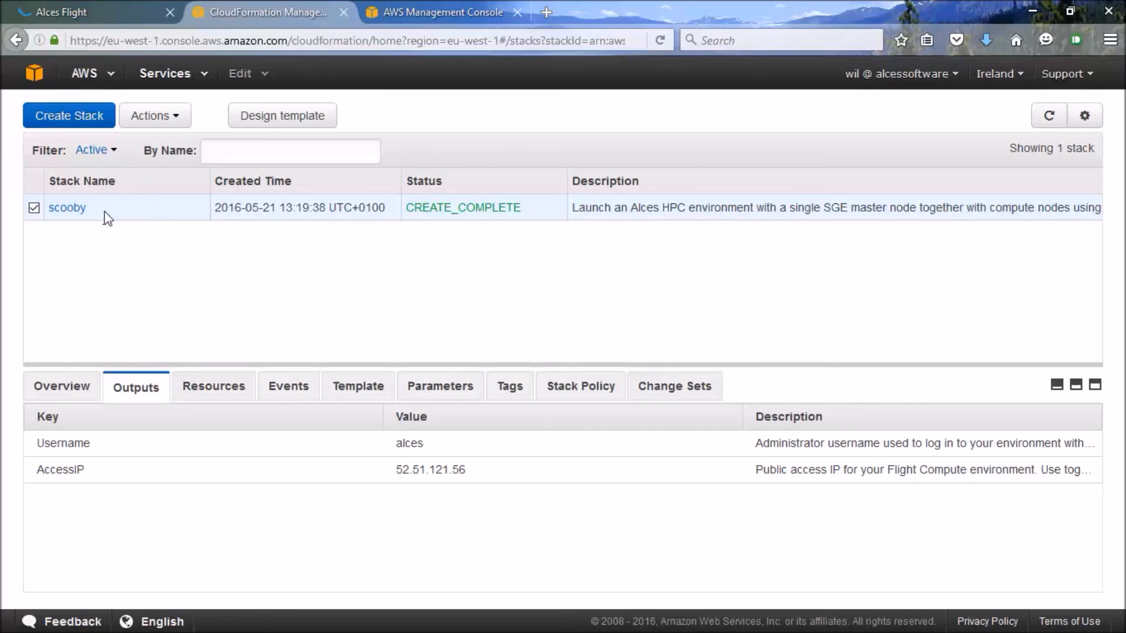
pyautogui.click(159, 122)
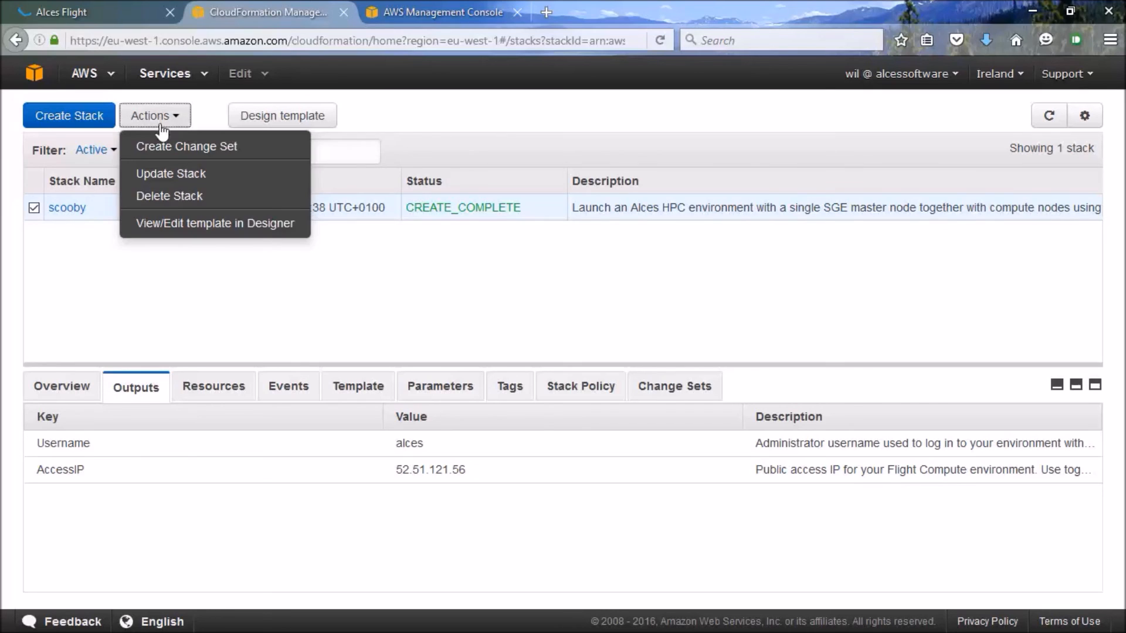
pyautogui.click(175, 196)
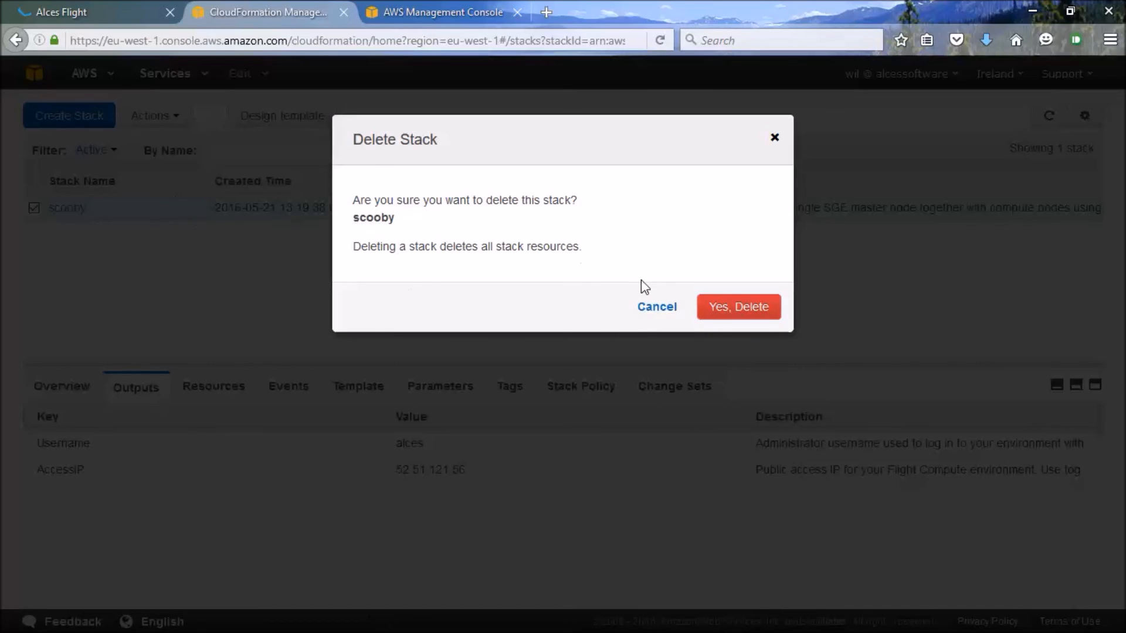
pyautogui.click(731, 317)
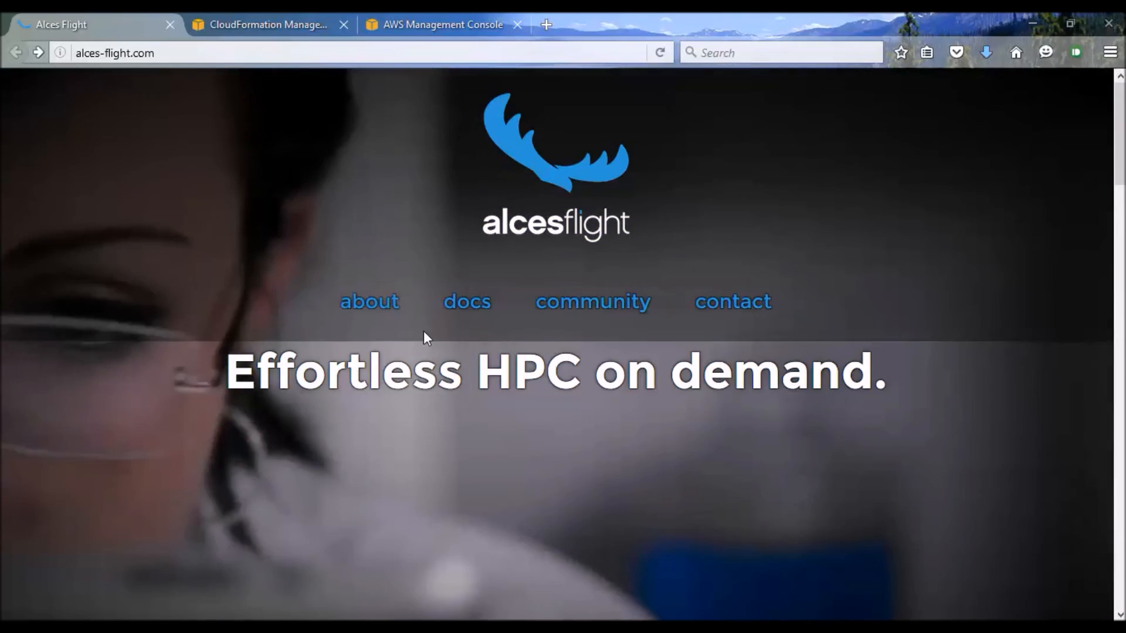
# Open the documentation from the Alces Flight website
pyautogui.click(462, 306)
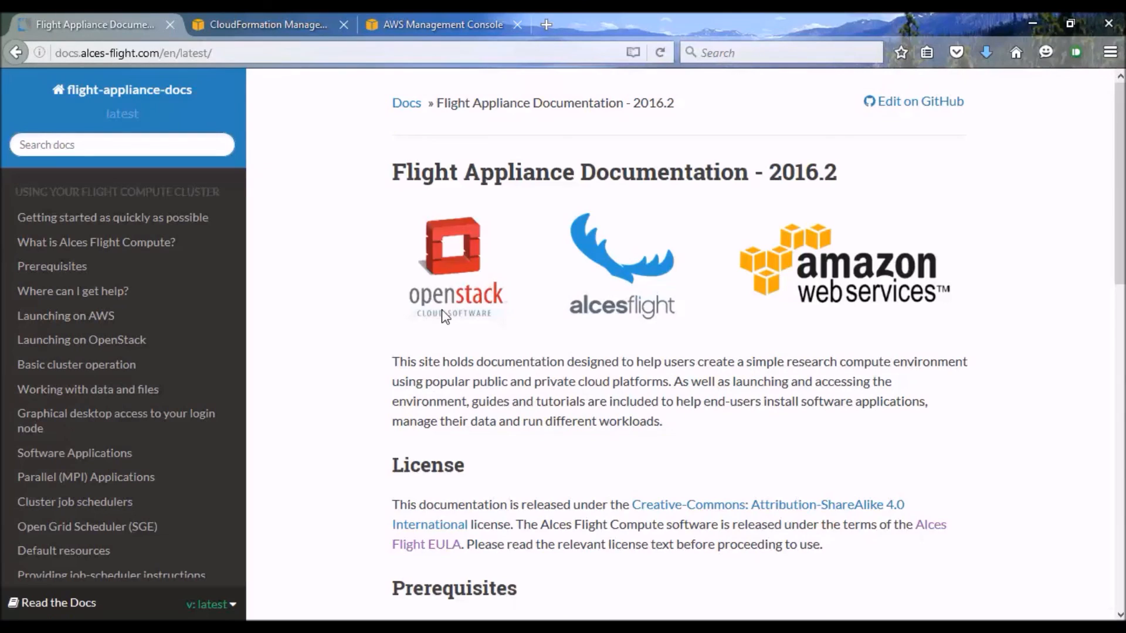